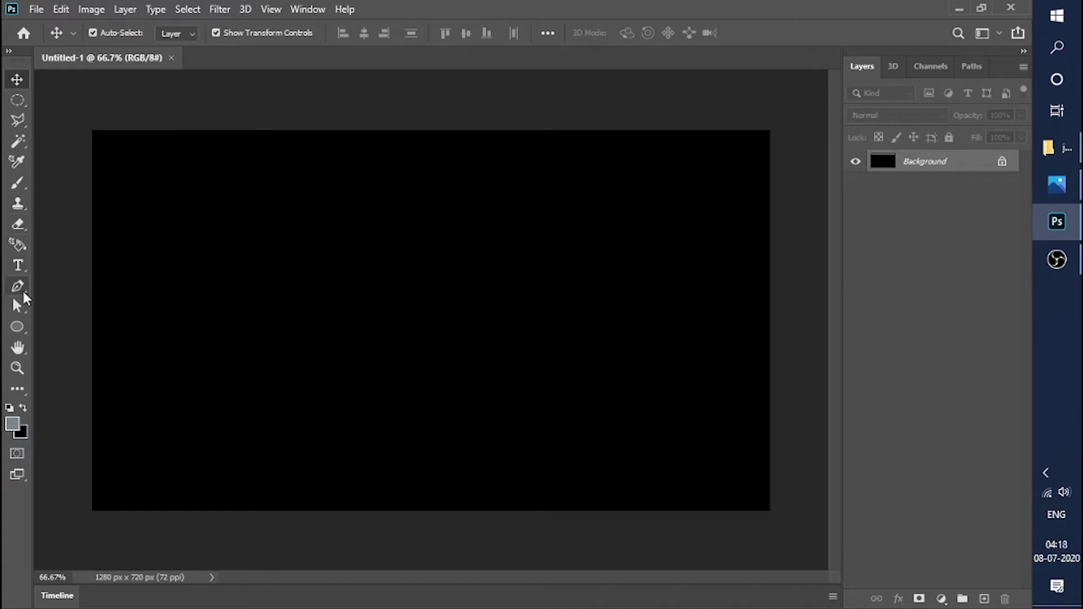
Replace the placeholder text with a new text layer reading 'GOLD' on the black canvas.
left_click(17, 265)
left_click(182, 279)
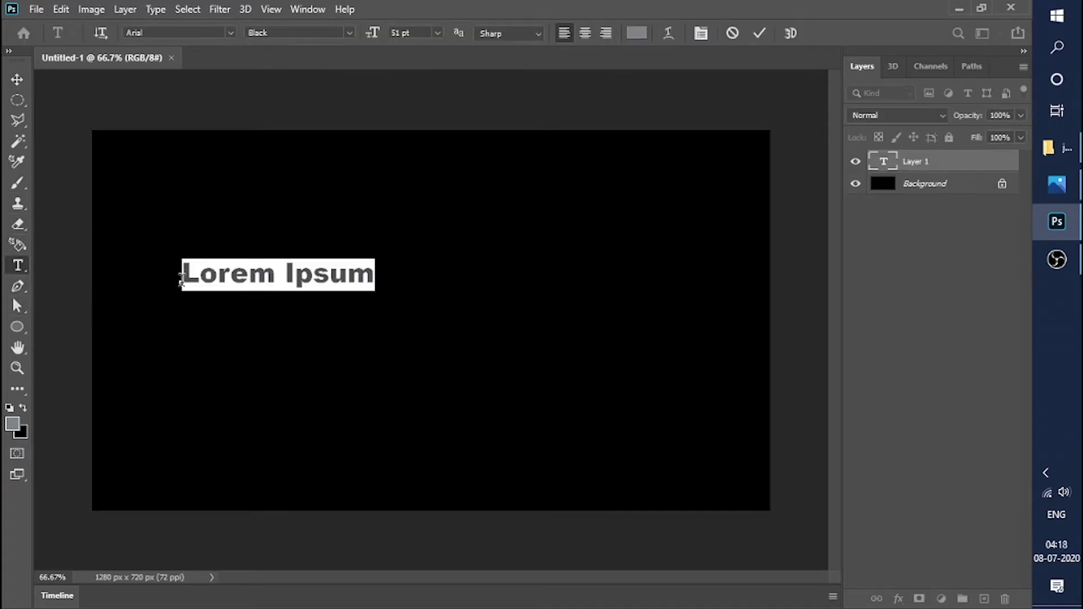
key("BackSpace")
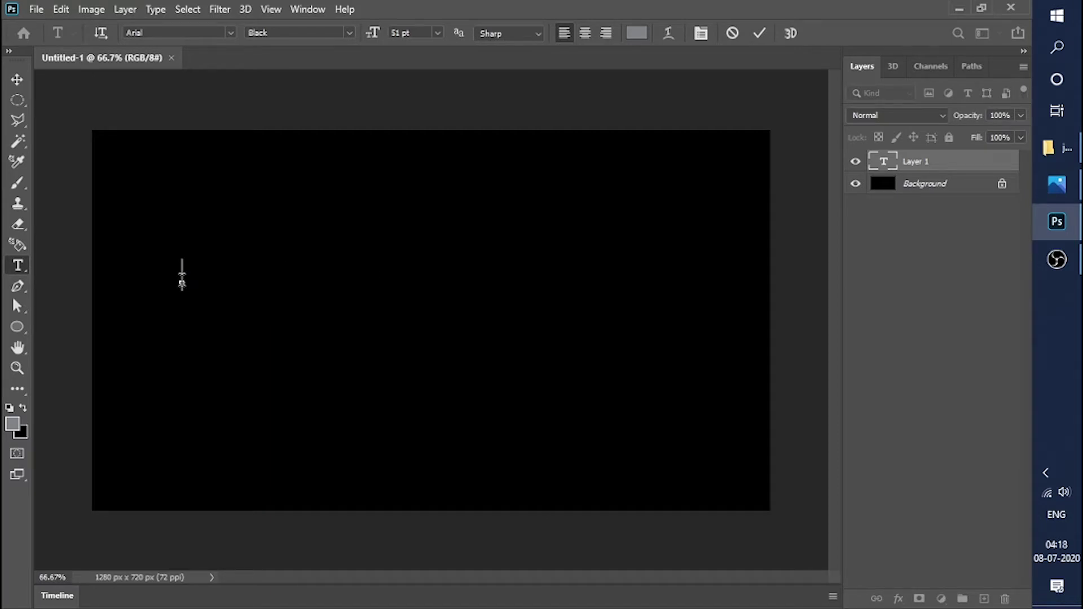
type("Gola")
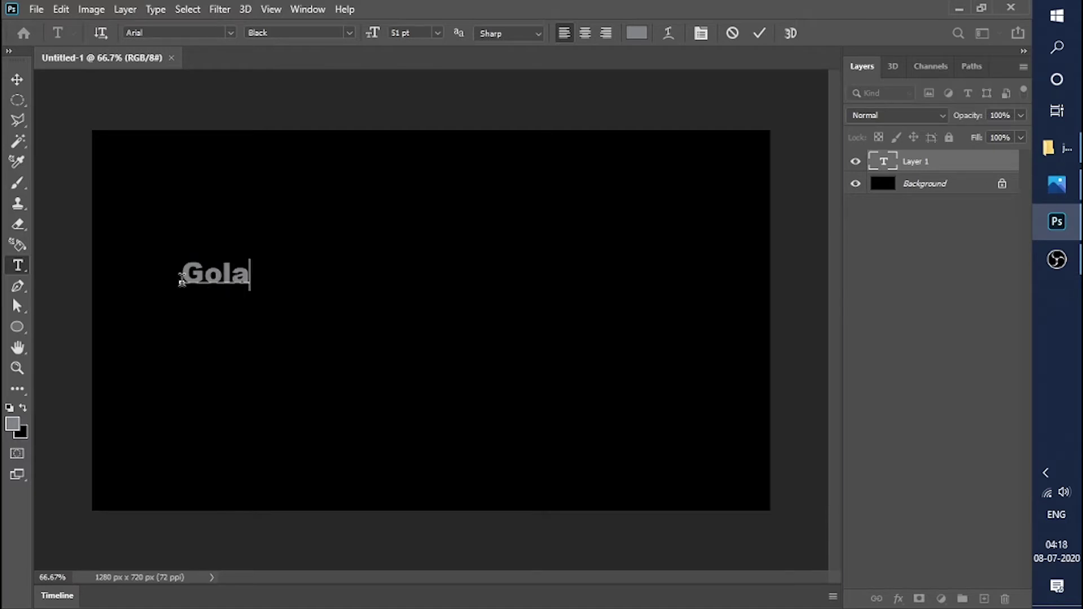
key("BackSpace")
key("BackSpace")
key("BackSpace")
type("OLD")
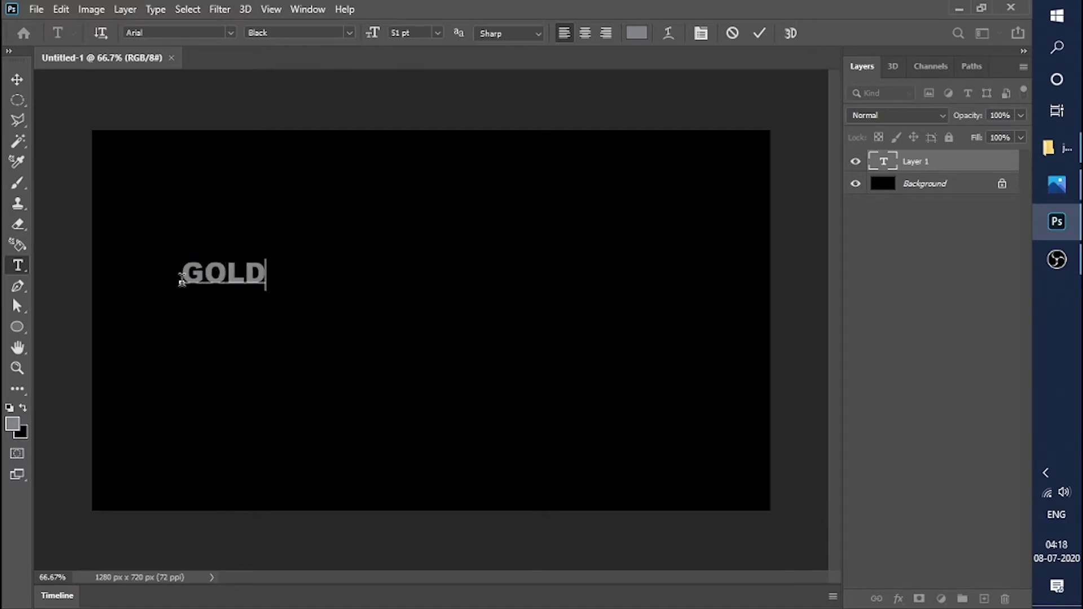
Scale the GOLD text to span most of the canvas width, centre it, and commit.
left_click(17, 81)
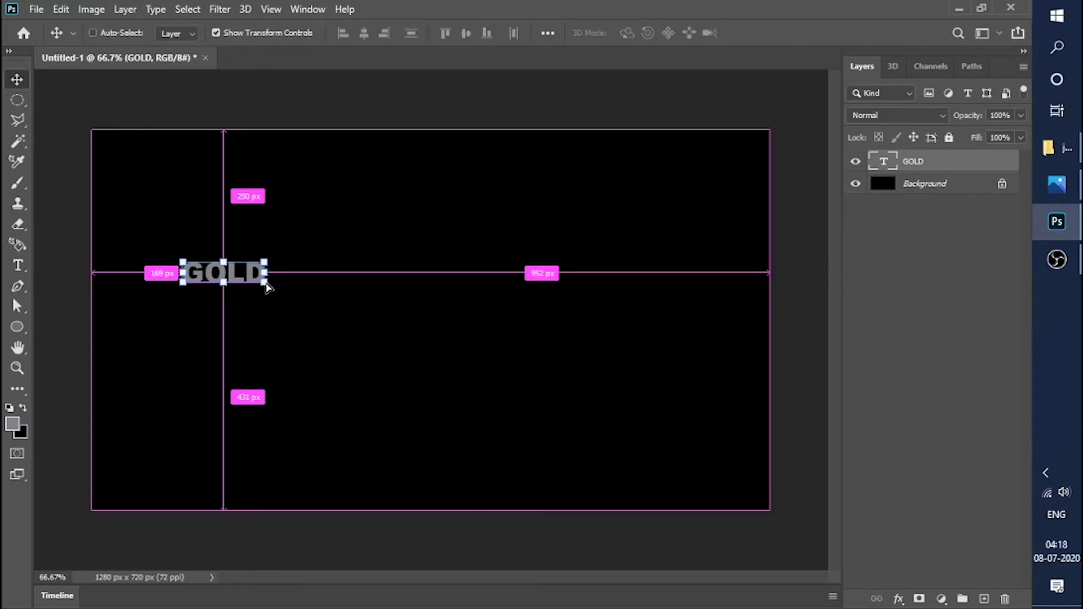
left_click_drag(265, 282, 736, 512)
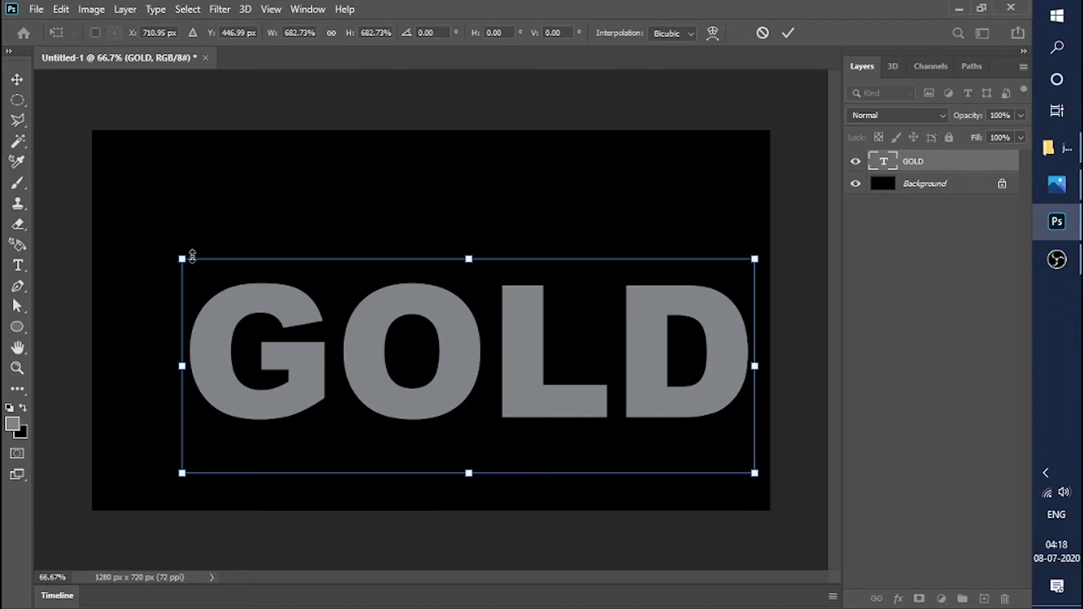
left_click_drag(182, 259, 113, 233)
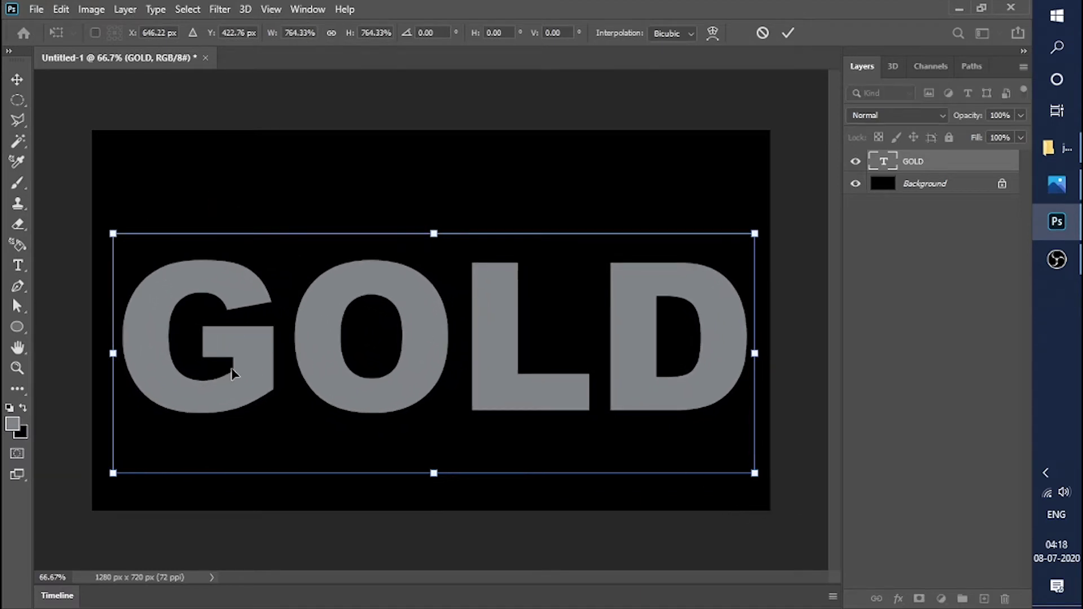
mouse_move(230, 367)
left_mouse_down()
mouse_move(230, 341)
mouse_move(238, 369)
mouse_move(242, 338)
left_mouse_up()
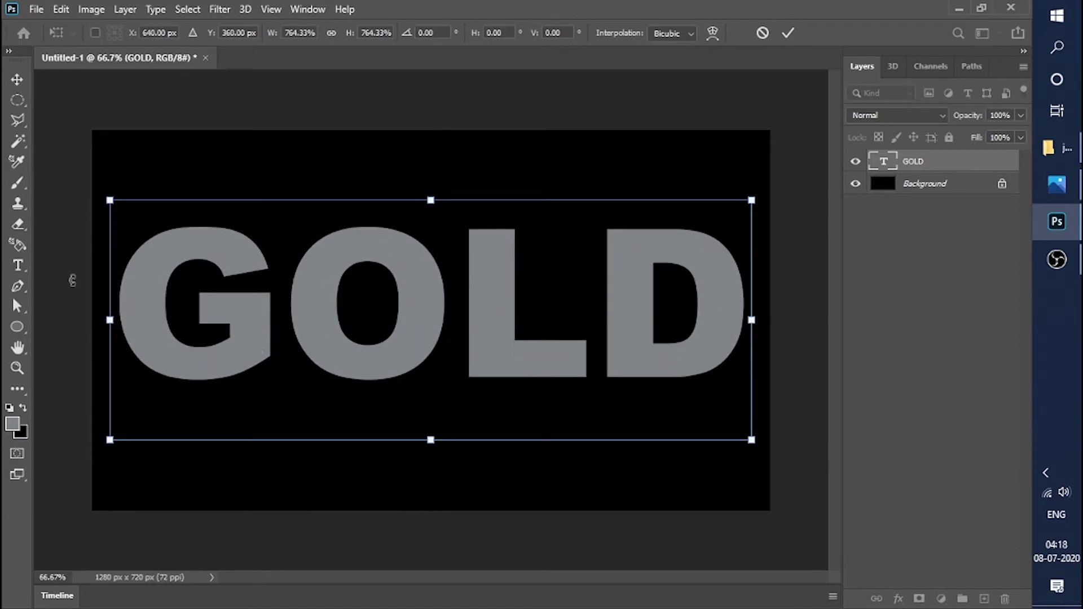
key("Return")
Add a Gradient Overlay layer effect to the GOLD layer.
left_click(243, 364)
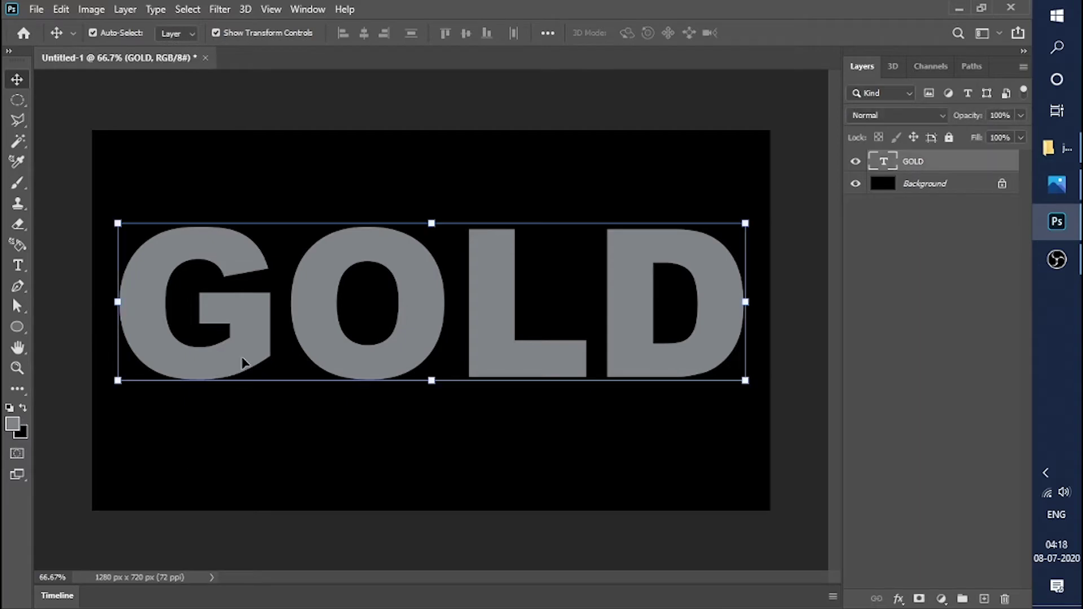
left_click(899, 599)
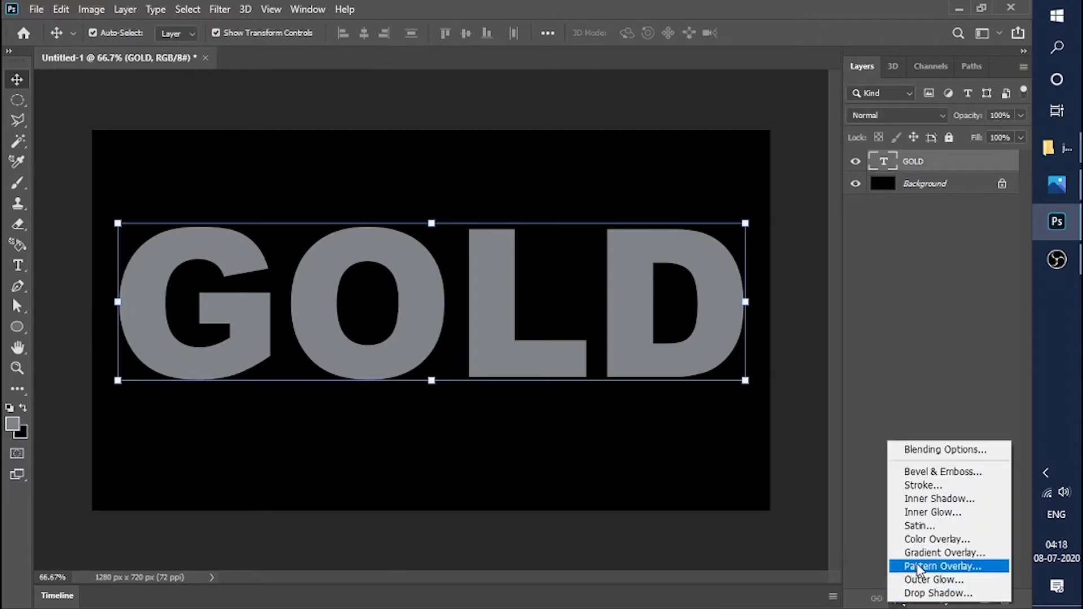
left_click(929, 553)
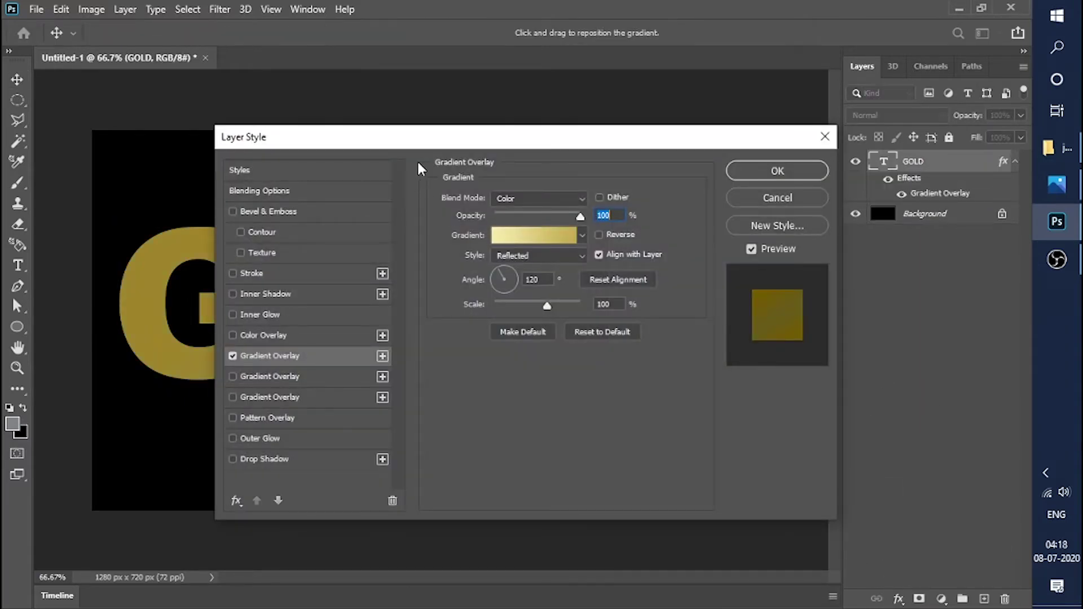
left_click_drag(432, 141, 606, 197)
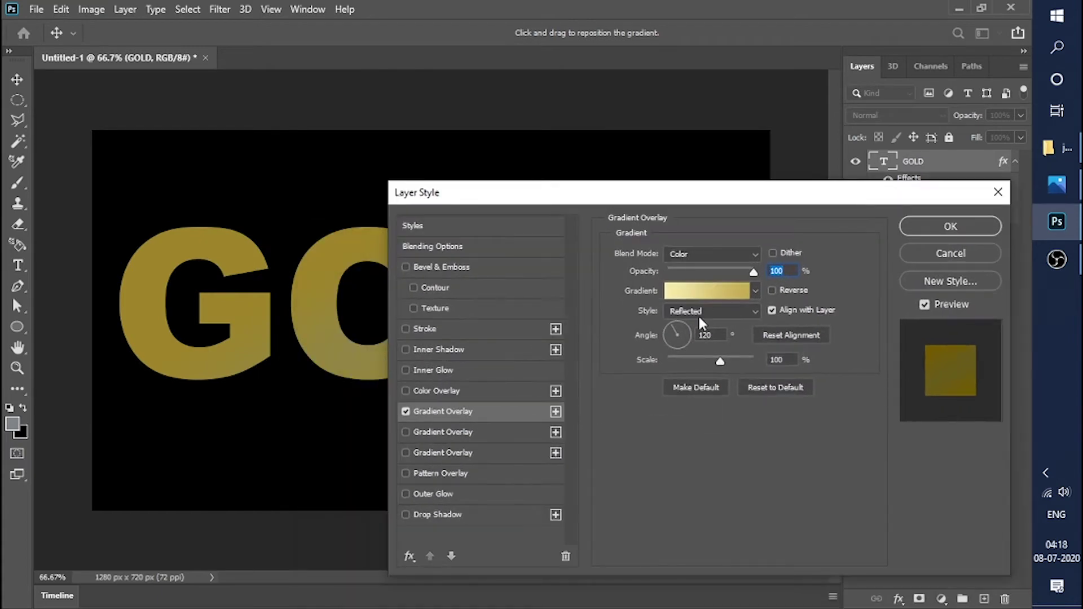
Set the overlay gradient stops to pale yellow f6eead and gold c1ac51.
left_click(757, 290)
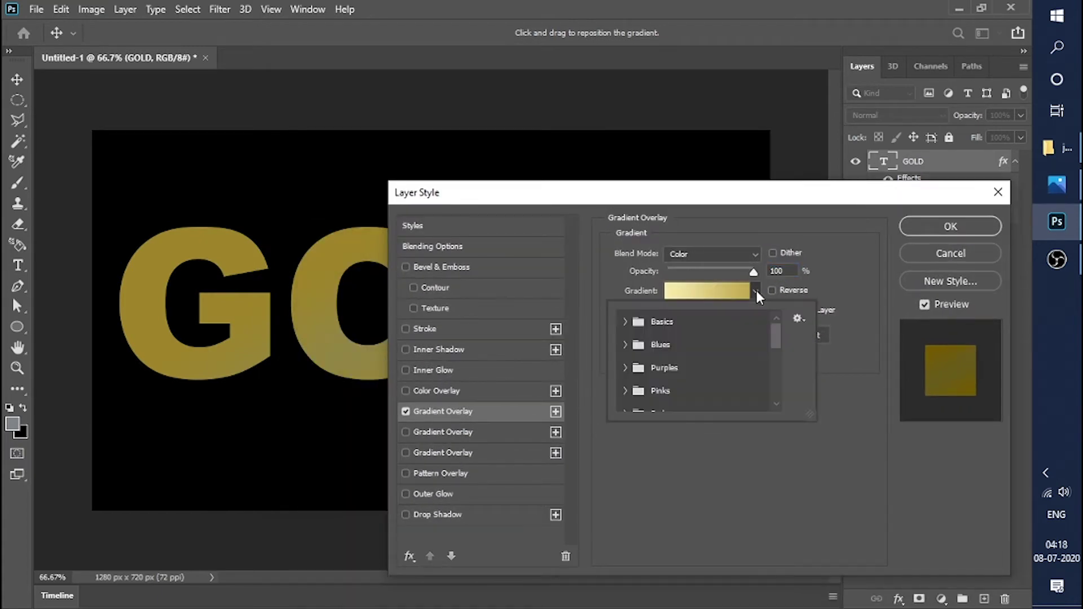
left_click(727, 289)
double_click(265, 360)
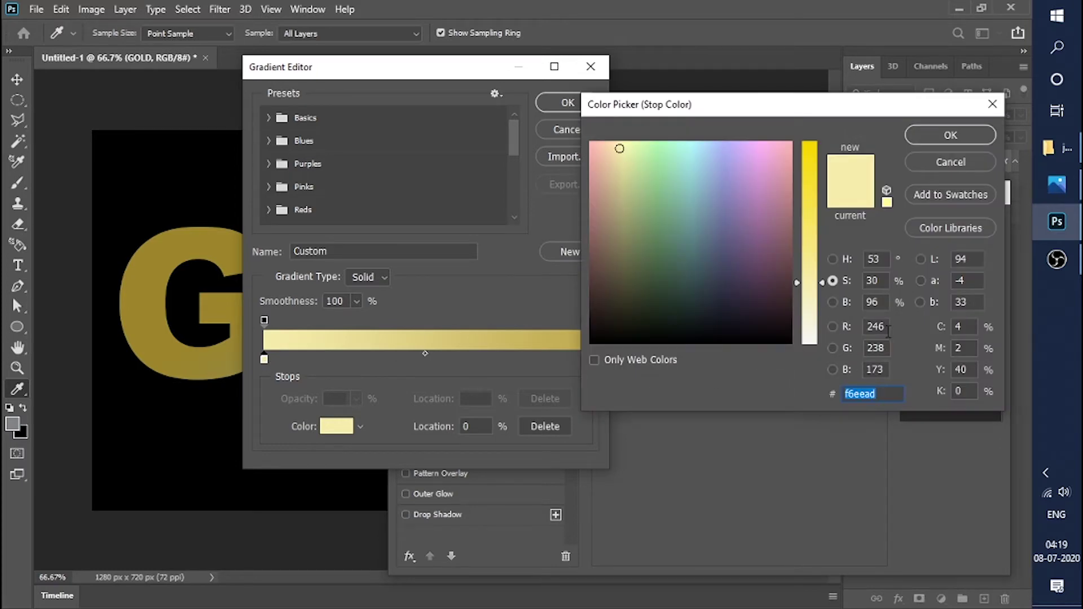
key("Return")
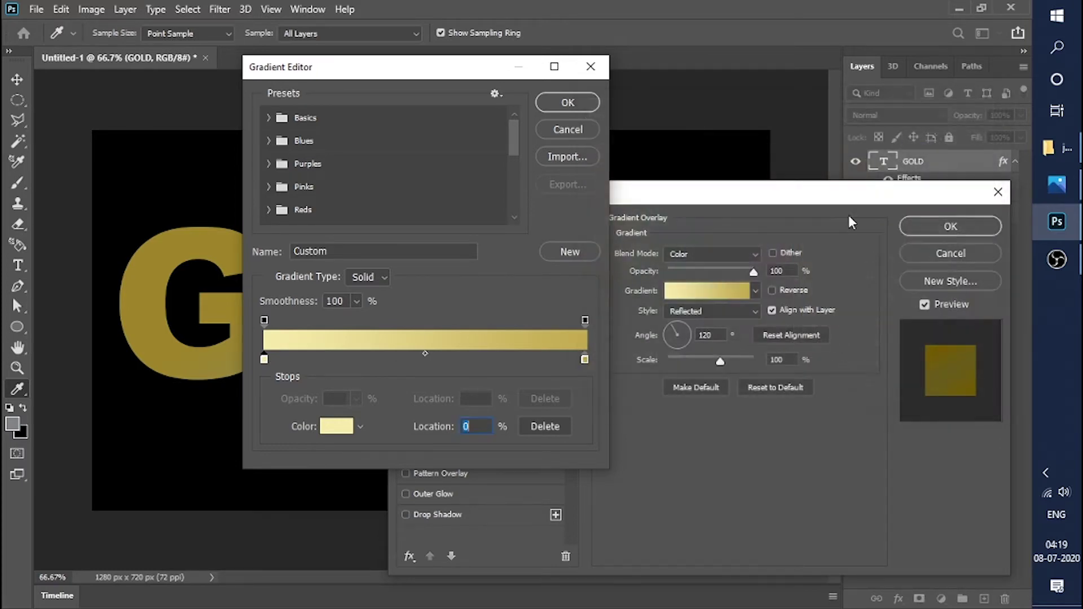
double_click(585, 360)
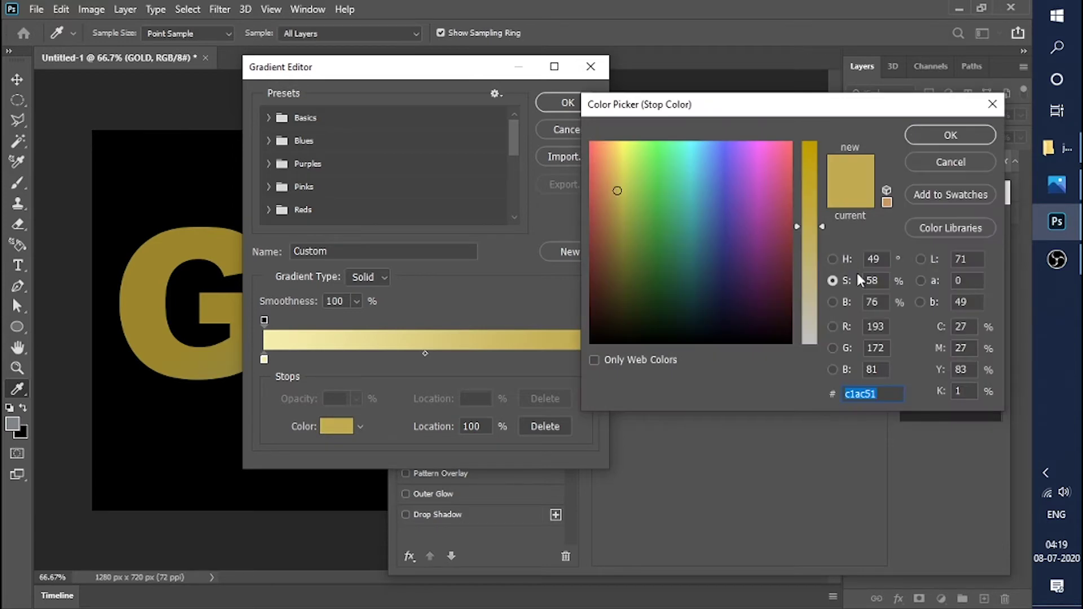
left_click(833, 327)
left_click(833, 348)
left_click(833, 370)
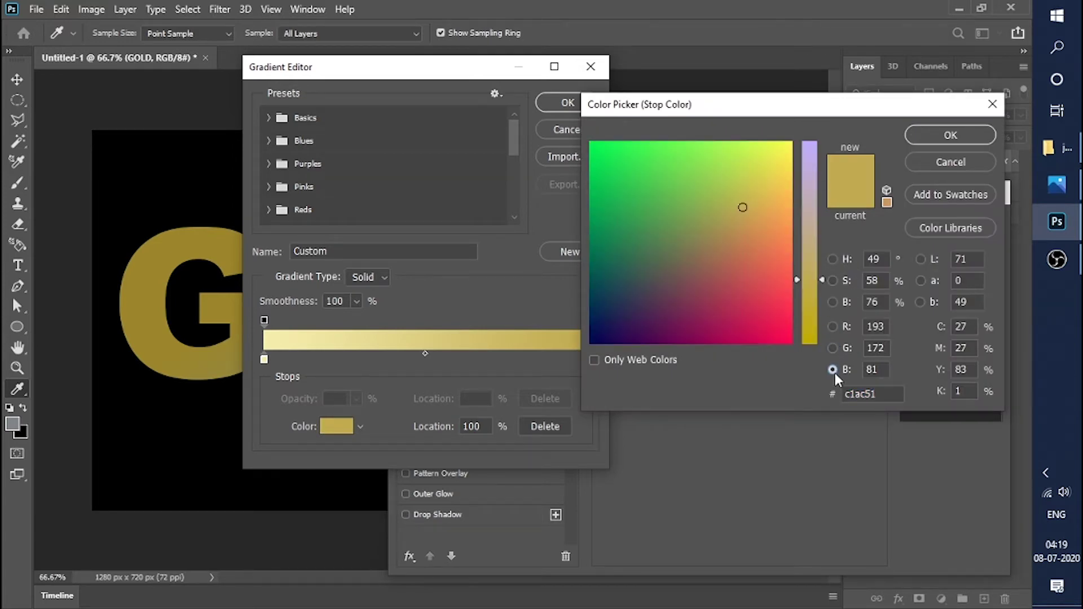
left_click(951, 136)
left_click(568, 103)
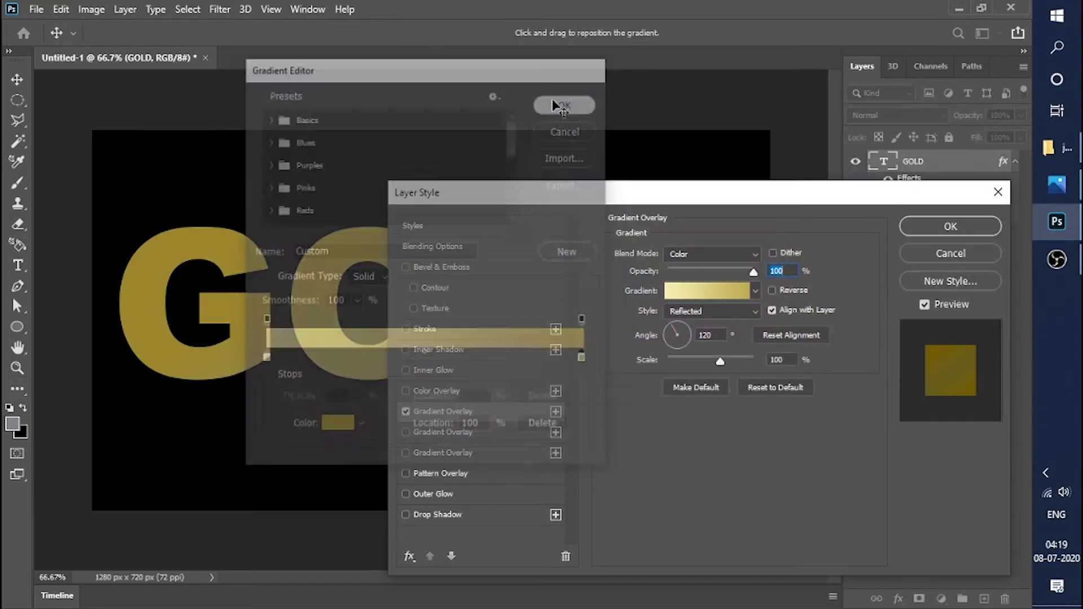
left_click_drag(733, 197, 658, 112)
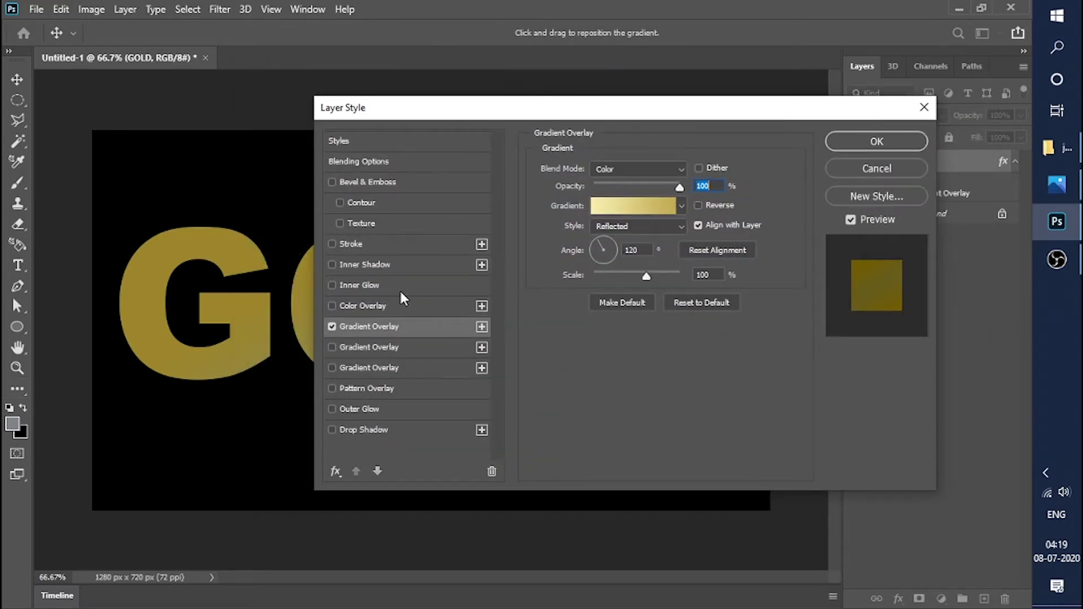
Give GOLD an Inner Bevel with Chisel Hard technique and 43 px size, reviewing gloss contours.
left_click(344, 182)
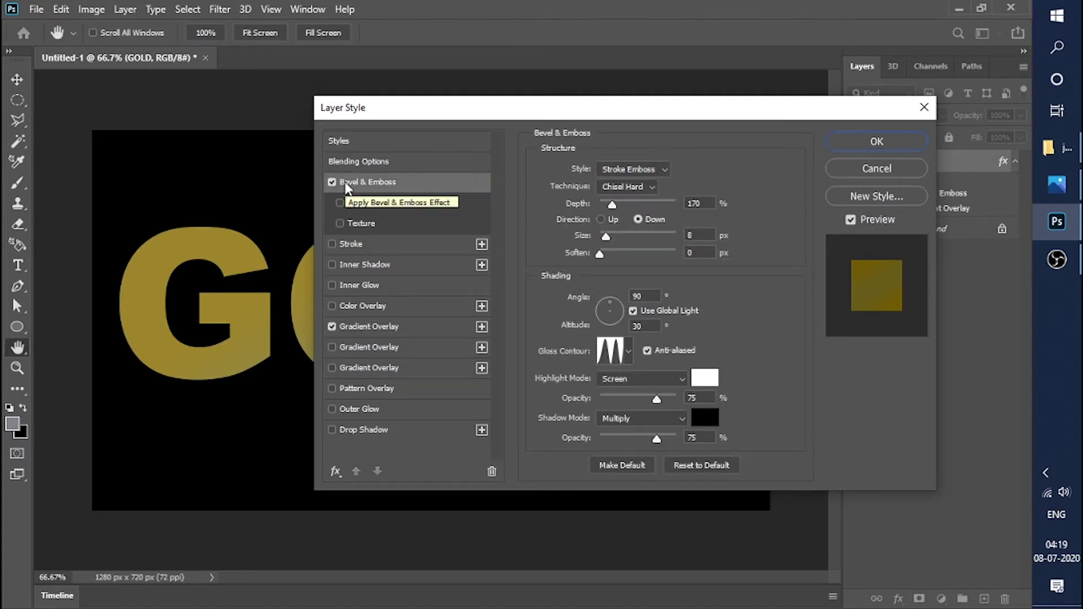
left_click(632, 170)
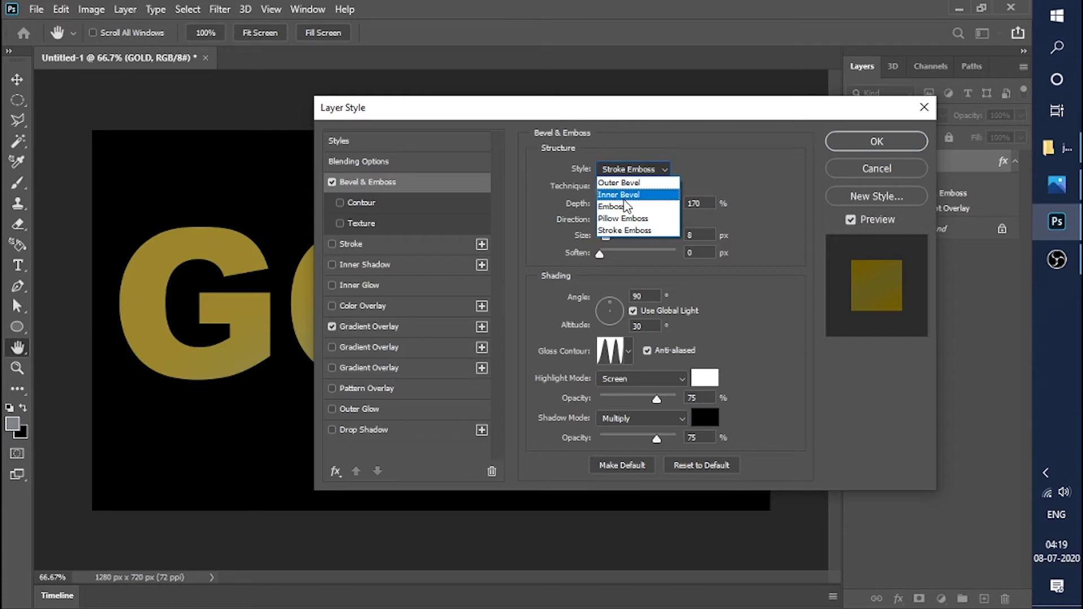
left_click(620, 195)
left_click(649, 187)
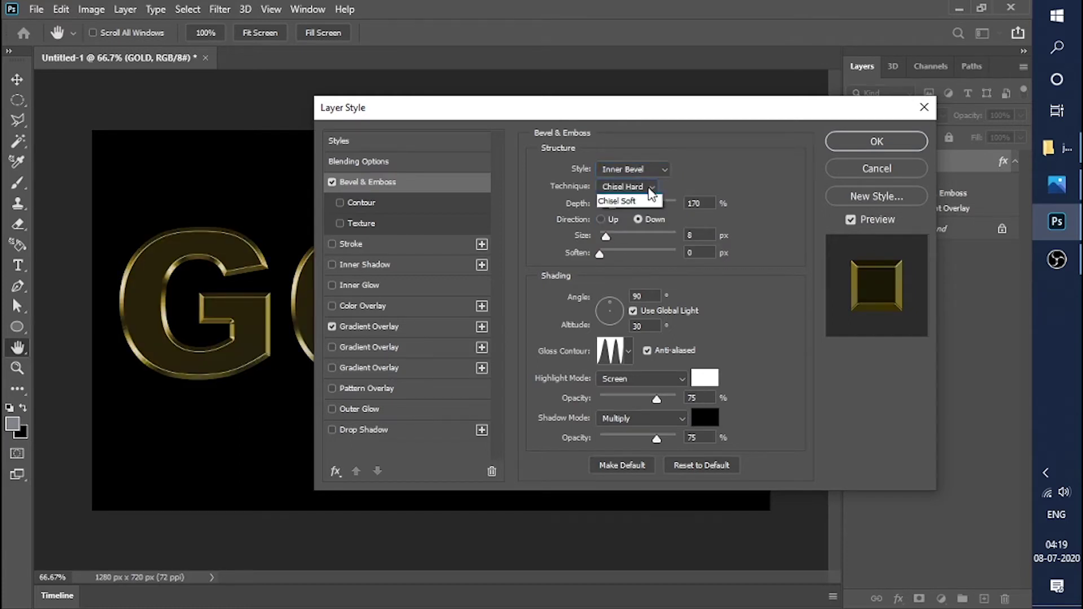
left_click(621, 203)
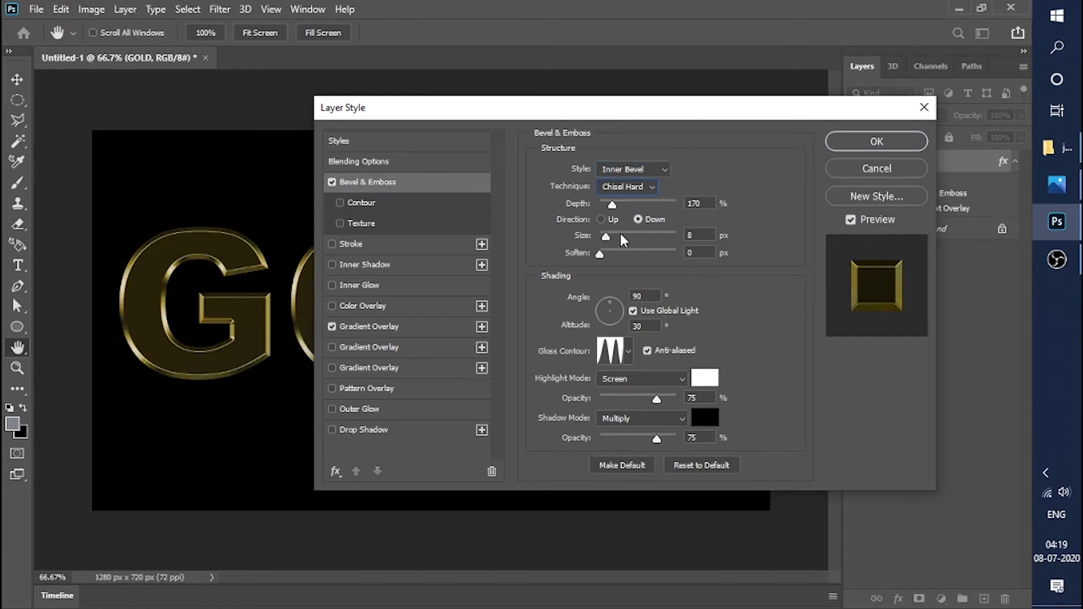
mouse_move(606, 236)
left_mouse_down()
mouse_move(655, 239)
mouse_move(619, 236)
left_mouse_up()
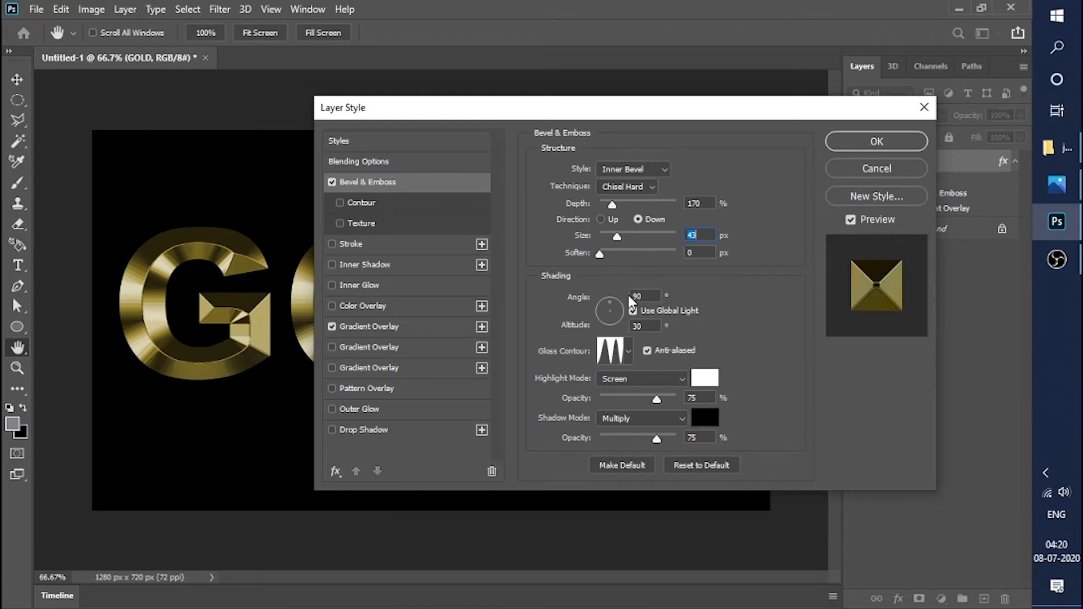
left_click(628, 351)
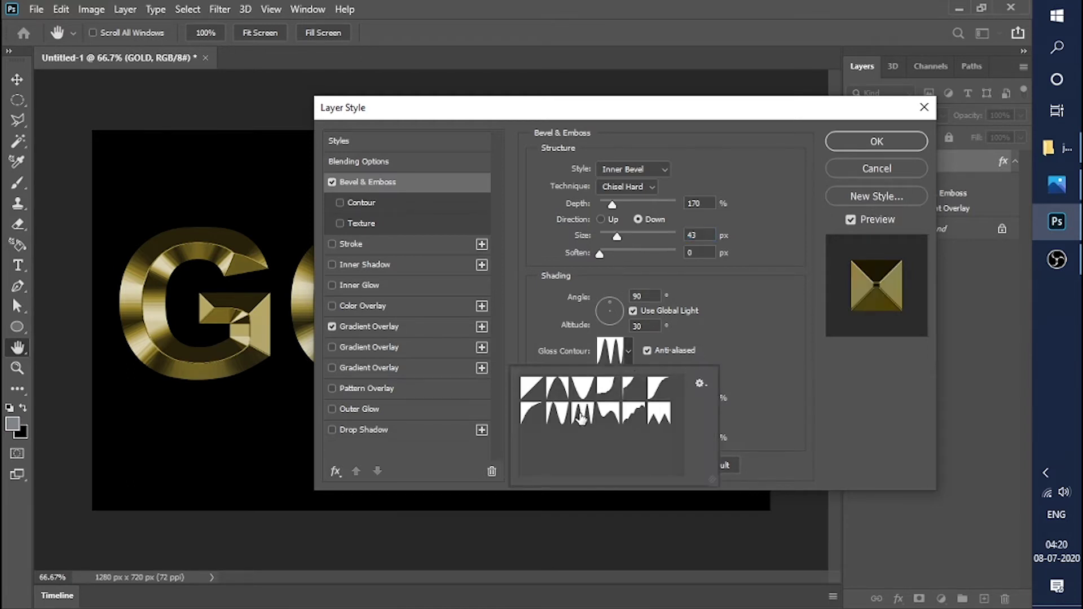
left_click(778, 385)
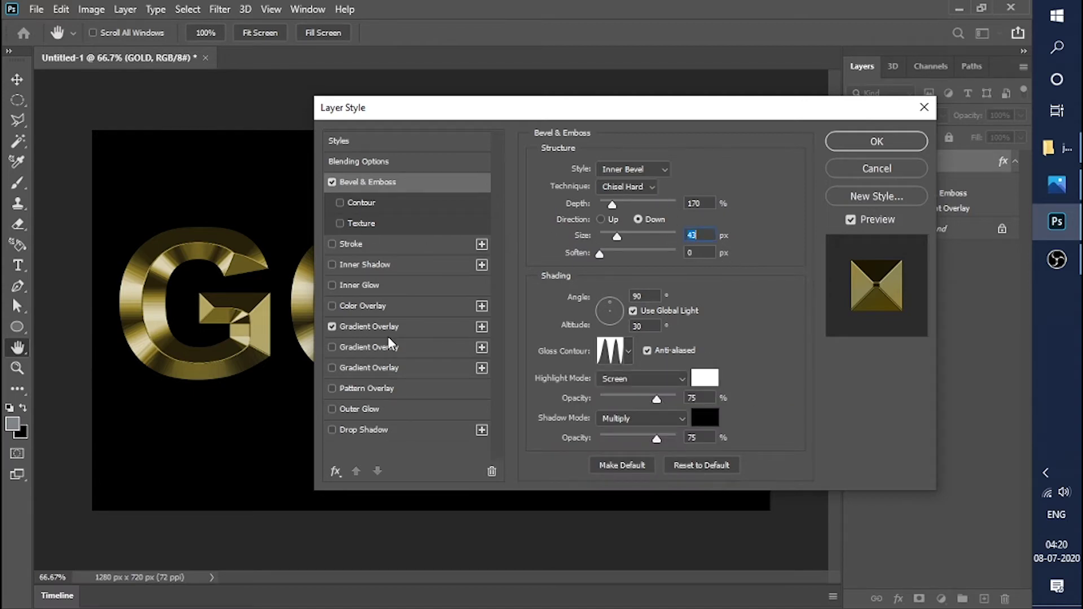
Enable a 68 px orange Inner Glow on GOLD and apply the layer style.
left_click(370, 285)
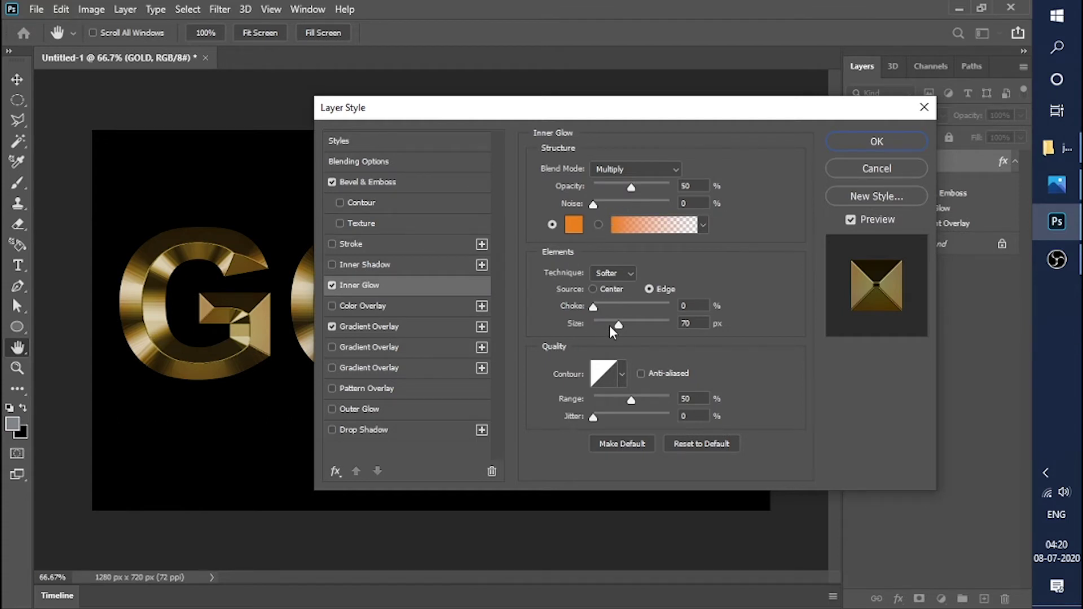
left_click_drag(620, 323, 618, 322)
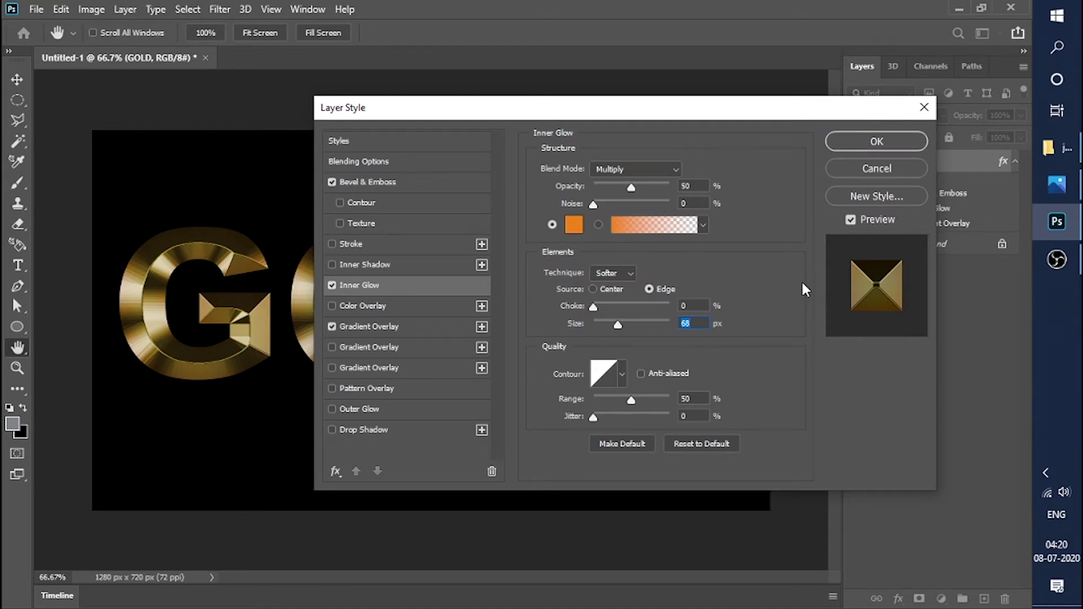
left_click(872, 150)
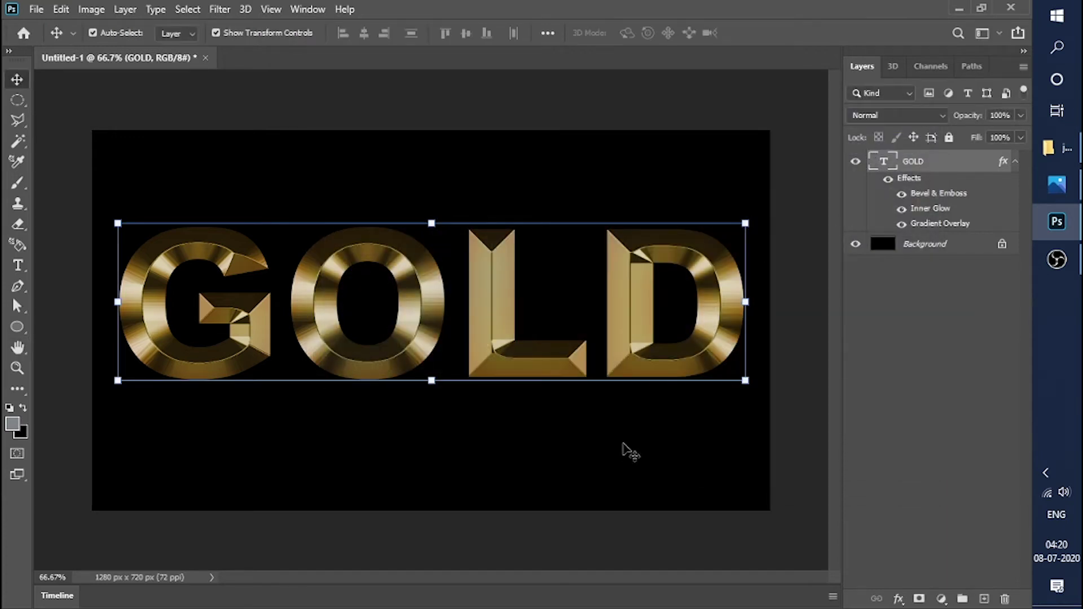
Duplicate the GOLD layer and reopen the original layer's style settings.
left_click_drag(637, 371, 640, 367)
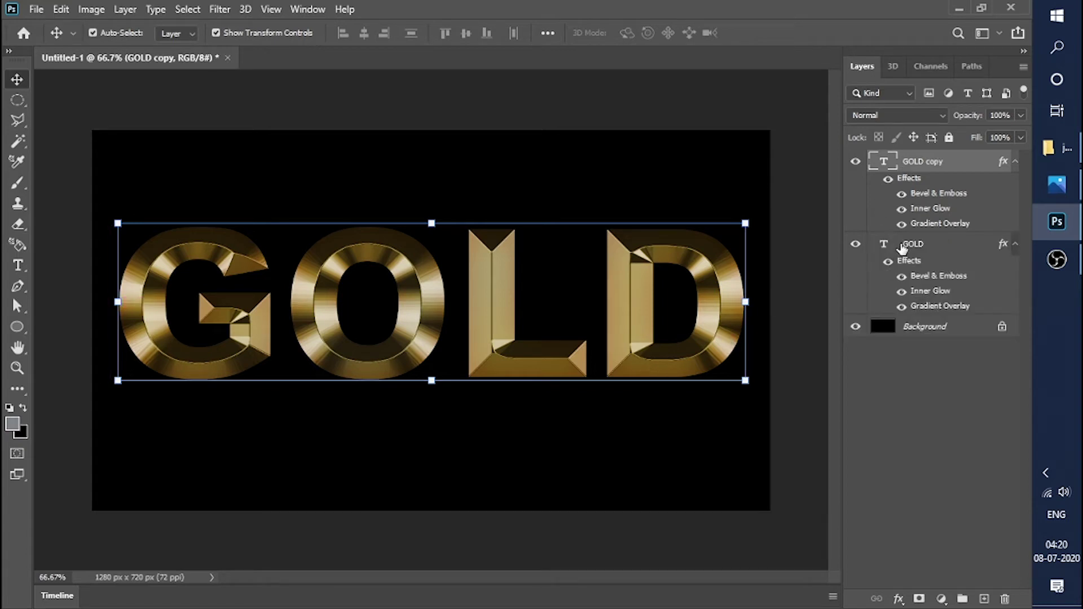
left_click(903, 249)
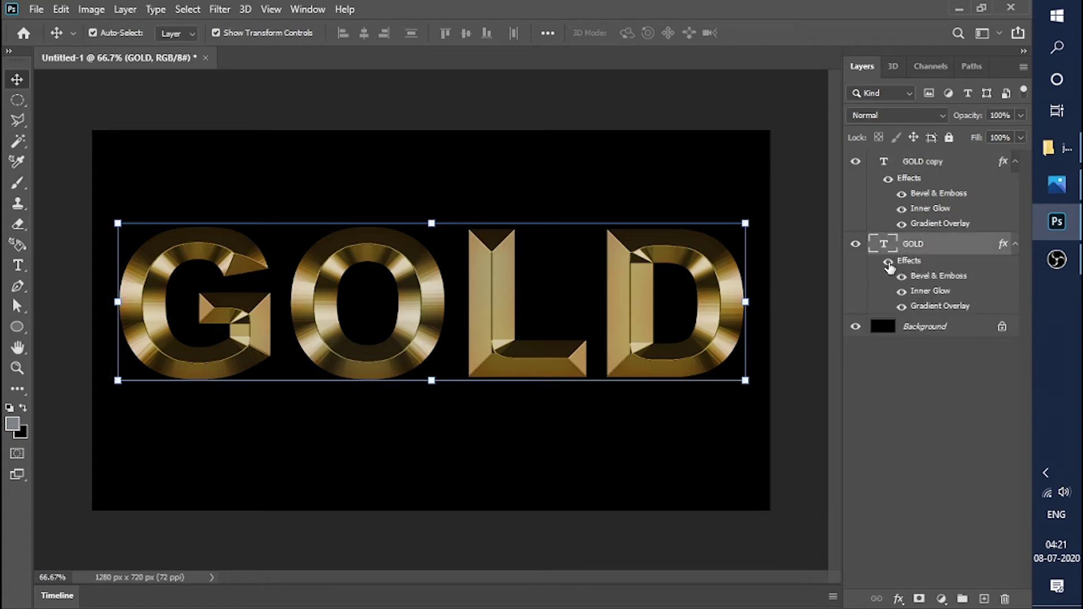
key("space")
double_click(908, 262)
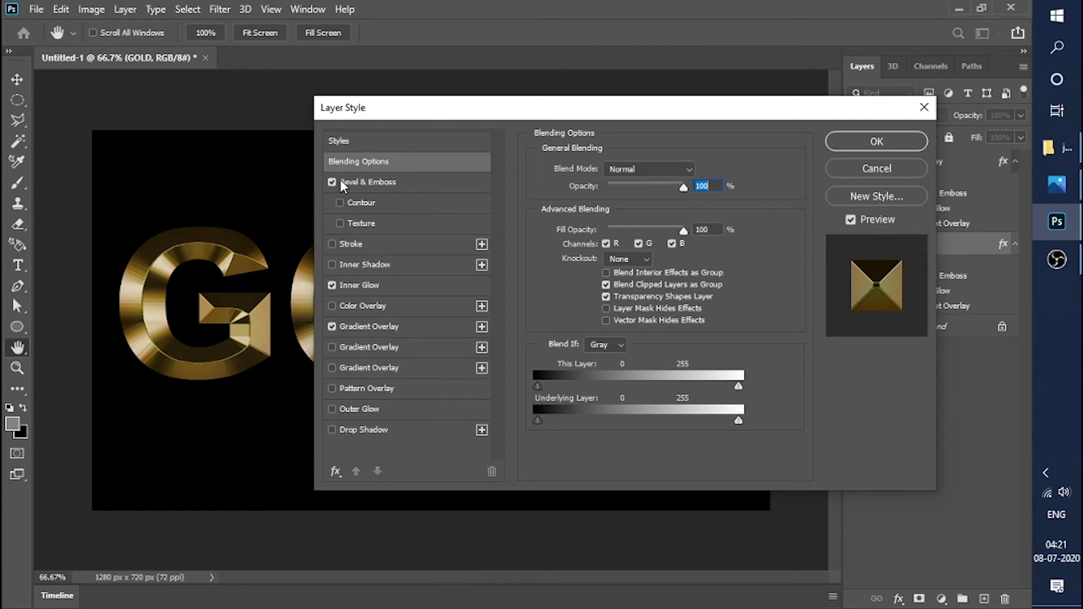
Change the bevel to Stroke Emboss with Contour on and 9 px size, and disable Inner Glow.
left_click(373, 183)
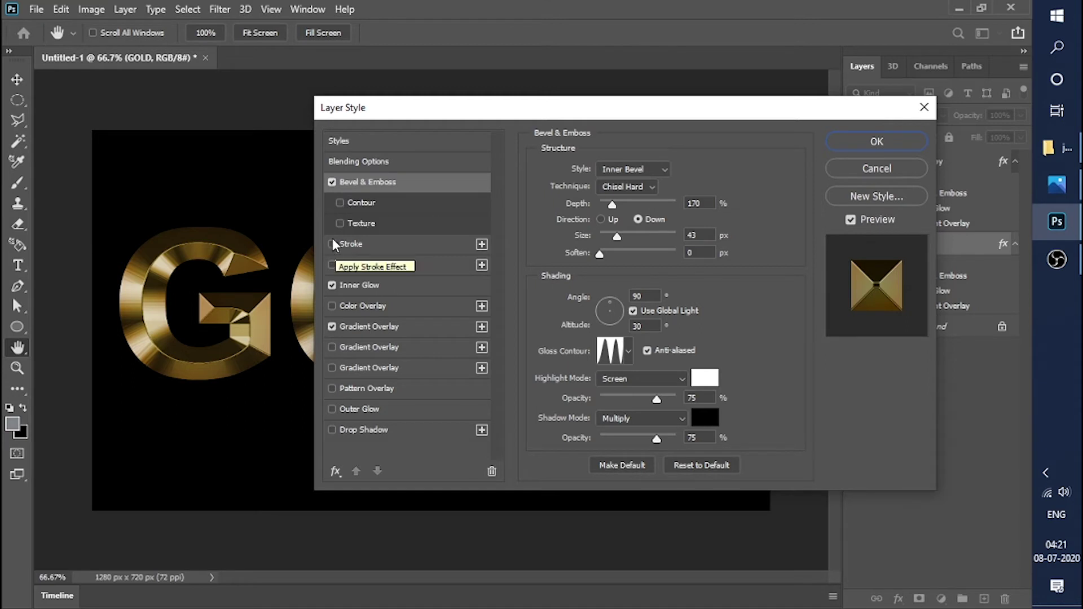
left_click(340, 202)
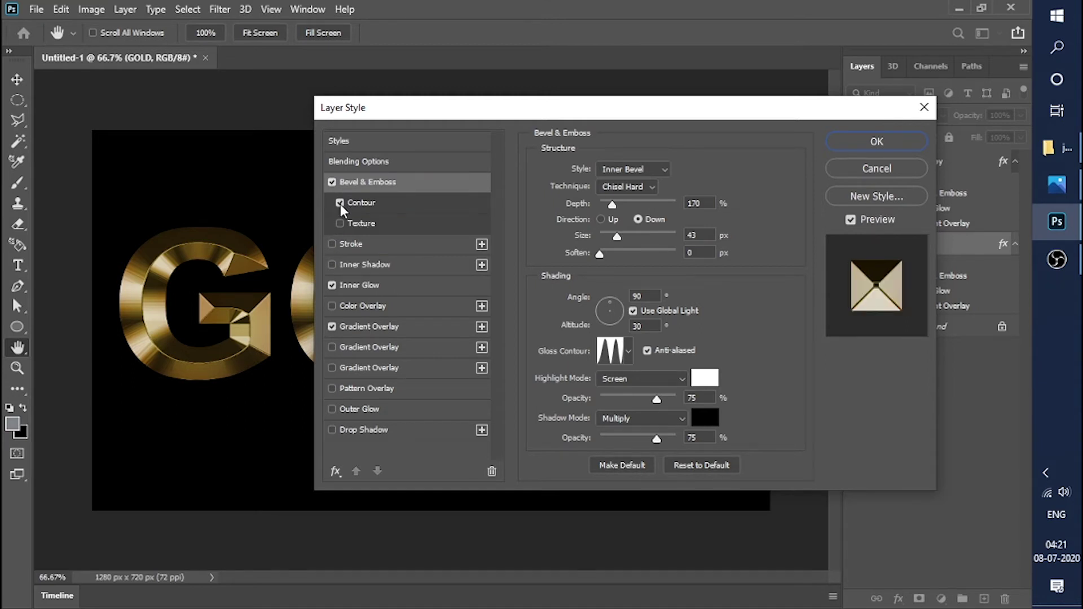
left_click(653, 169)
left_click(631, 230)
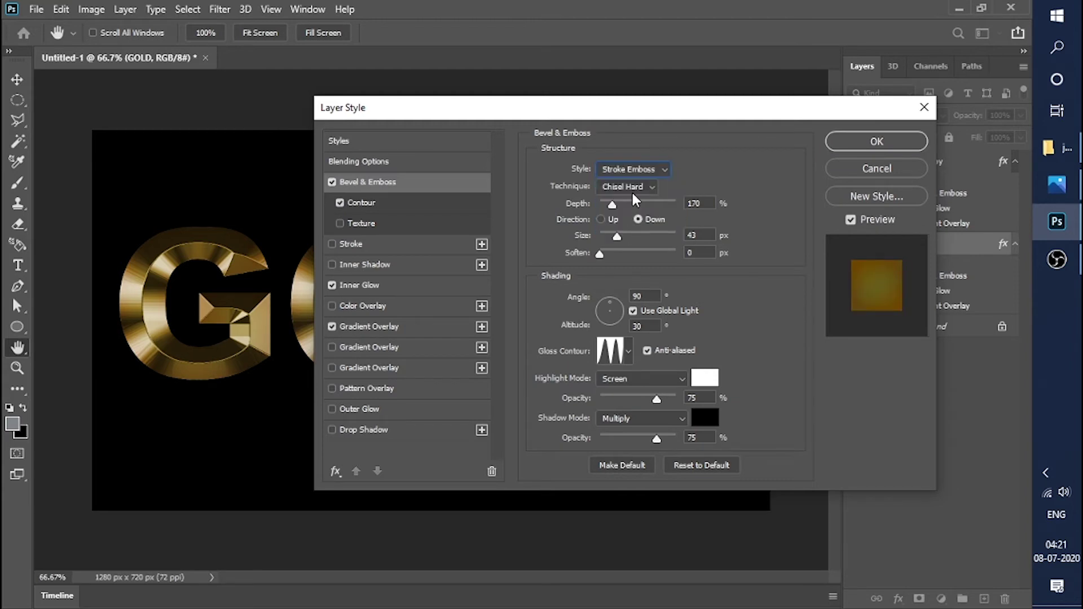
left_click(632, 188)
left_click(627, 206)
left_click_drag(617, 237, 607, 236)
left_click(333, 286)
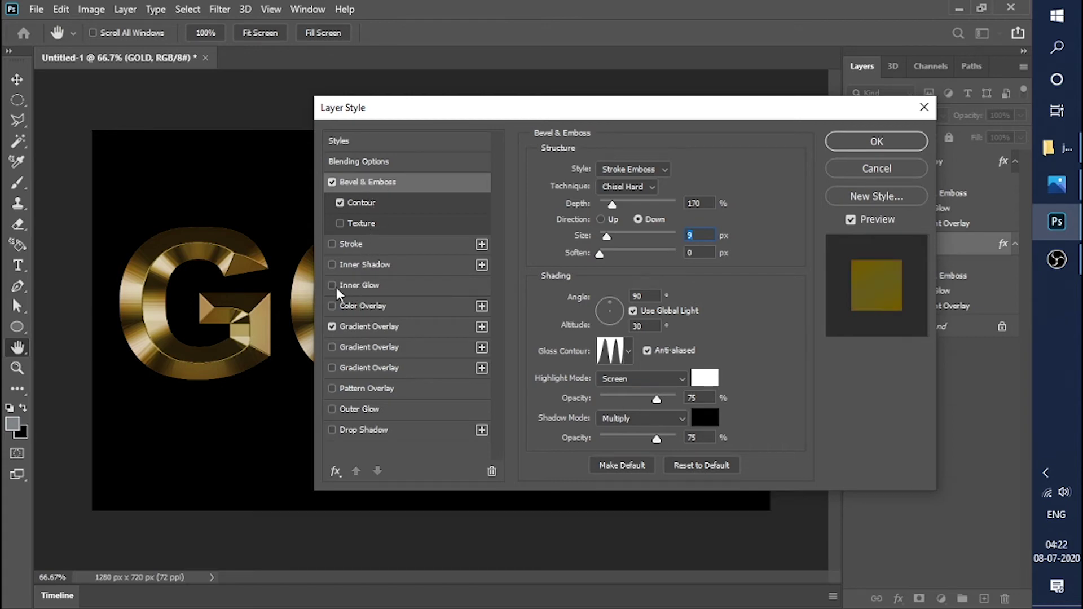
Add an 8 px outside gradient Stroke aligned with the layer, leaving Color Overlay off.
left_click(343, 305)
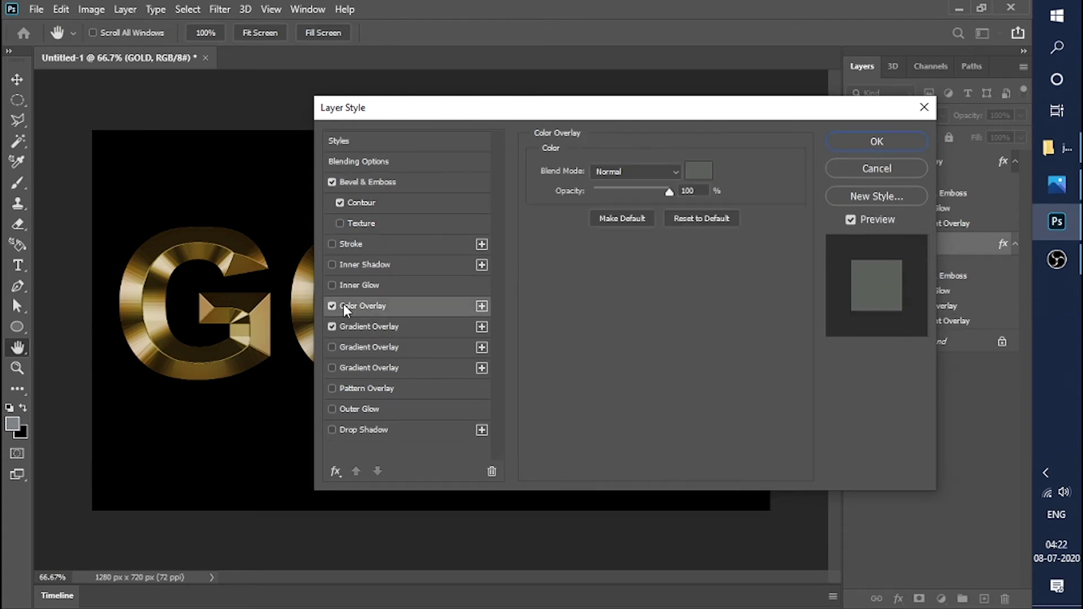
left_click(332, 306)
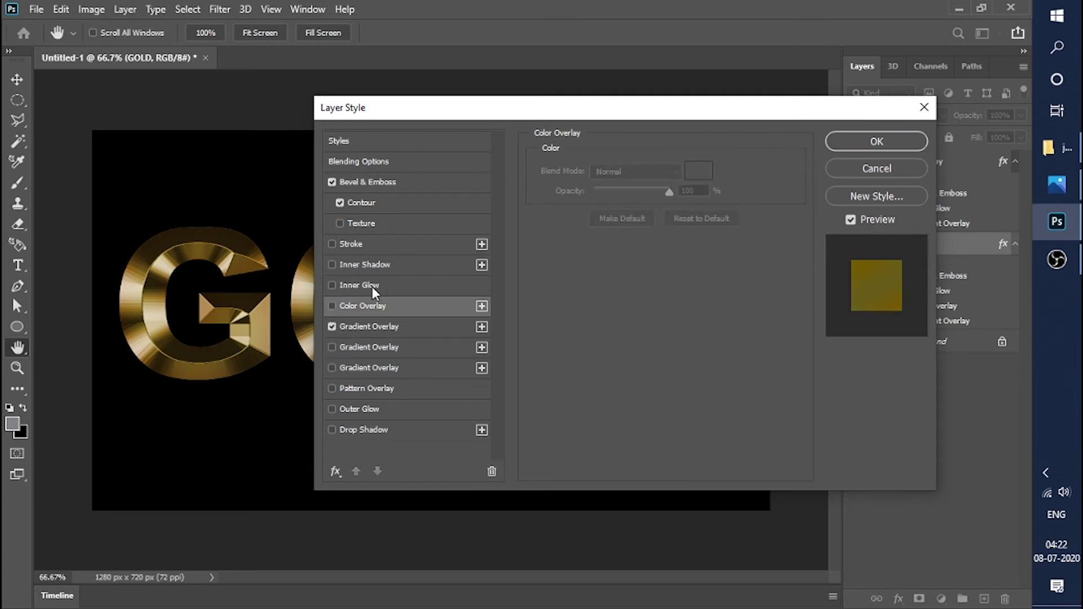
left_click(355, 244)
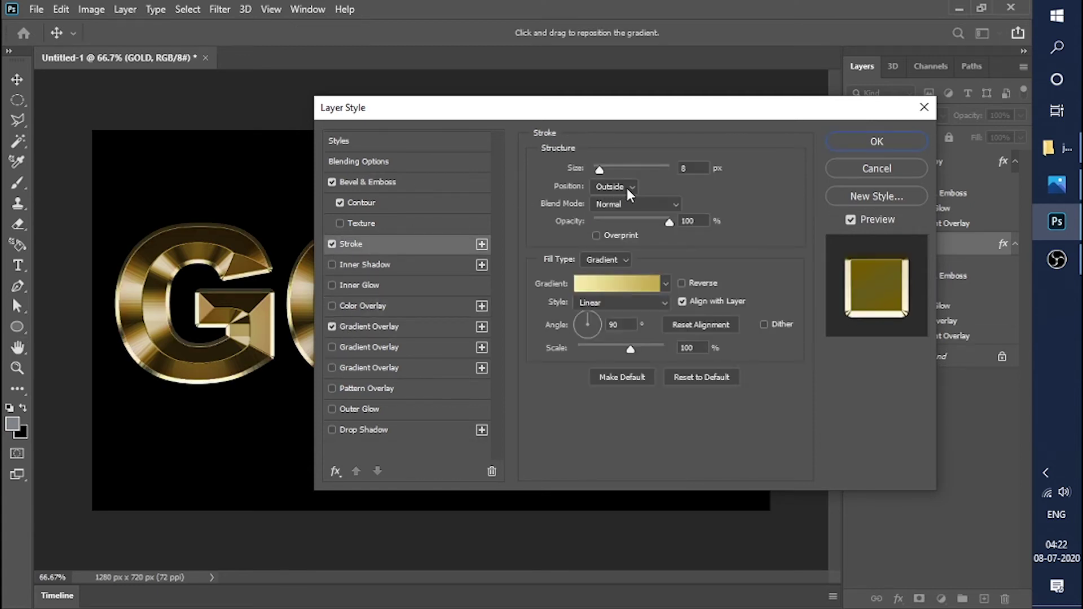
left_click(682, 299)
Add a 70 px Outer Glow around the letters and apply the style.
left_click(365, 409)
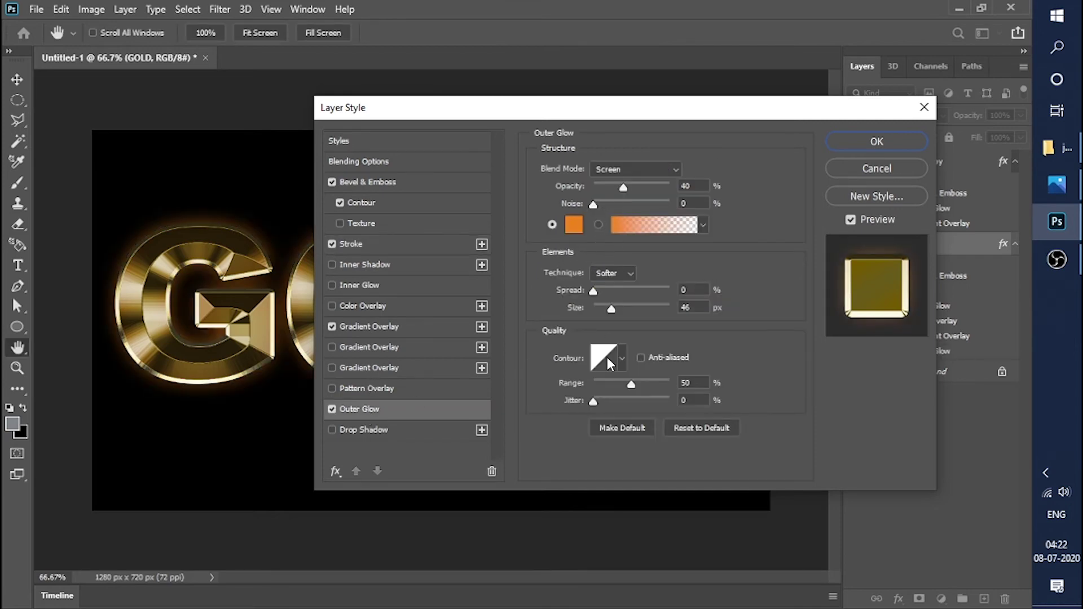
mouse_move(612, 309)
left_mouse_down()
mouse_move(603, 316)
mouse_move(619, 320)
left_mouse_up()
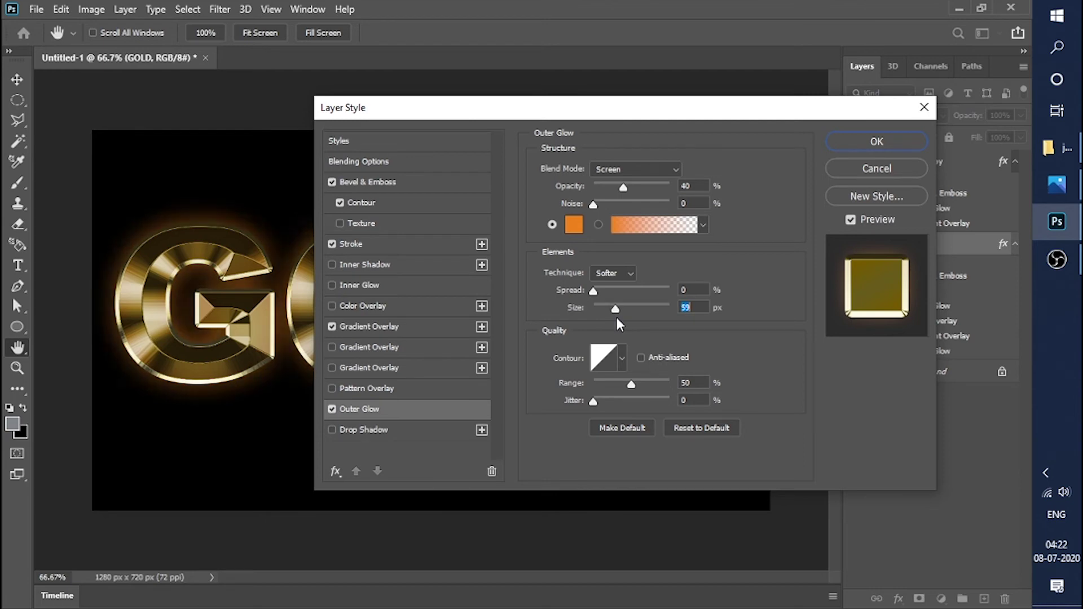
left_click_drag(617, 320, 620, 321)
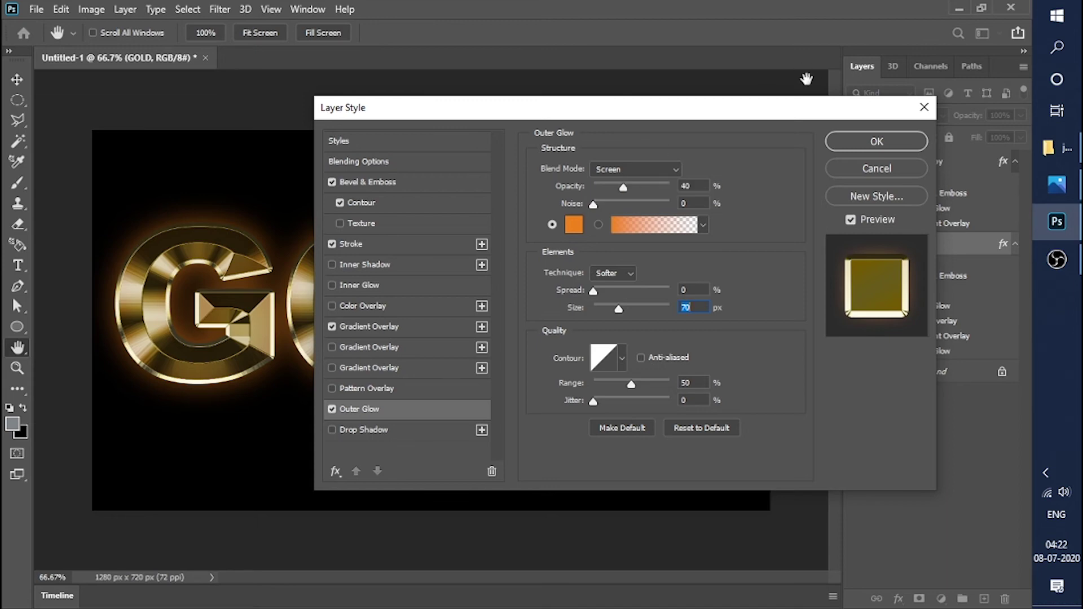
left_click(737, 185)
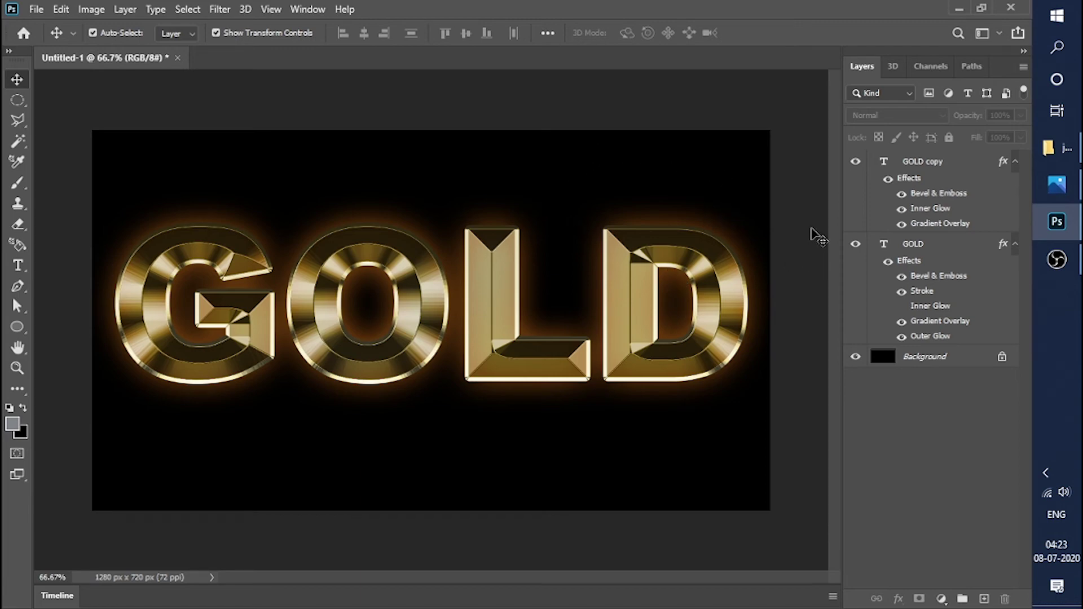
Disable Gradient Overlay in the original GOLD layer's style, keeping the bevel, and apply.
left_click(703, 257)
left_click(703, 184)
left_click(919, 249)
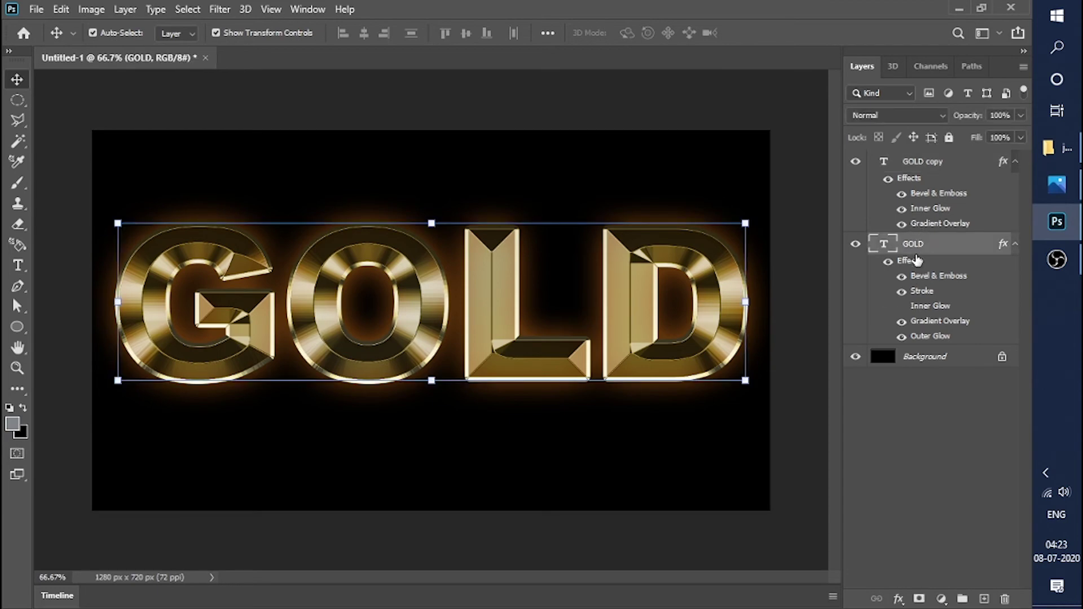
double_click(919, 263)
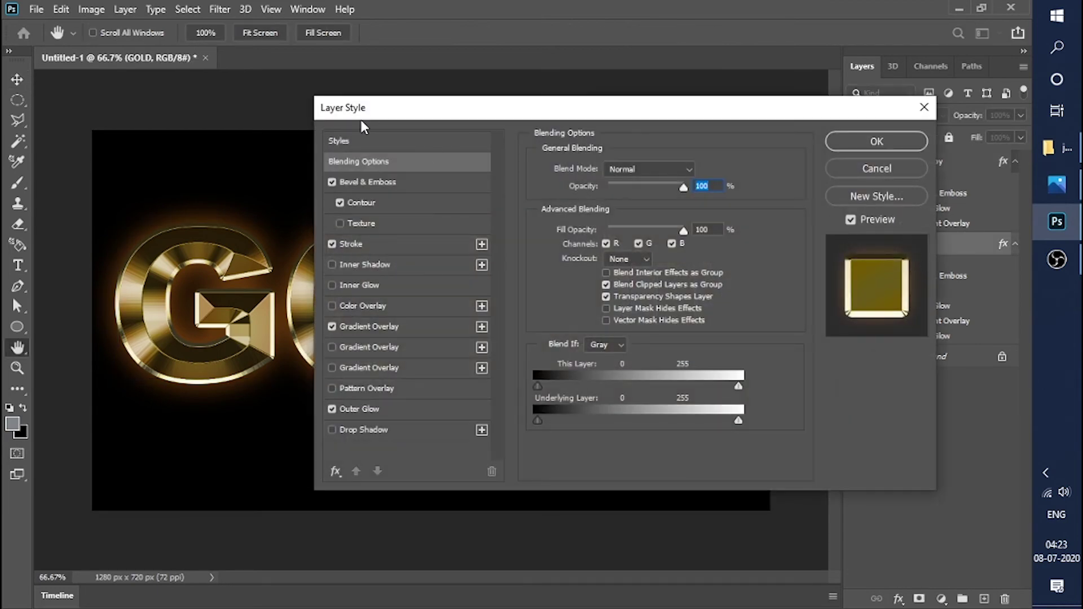
left_click(332, 326)
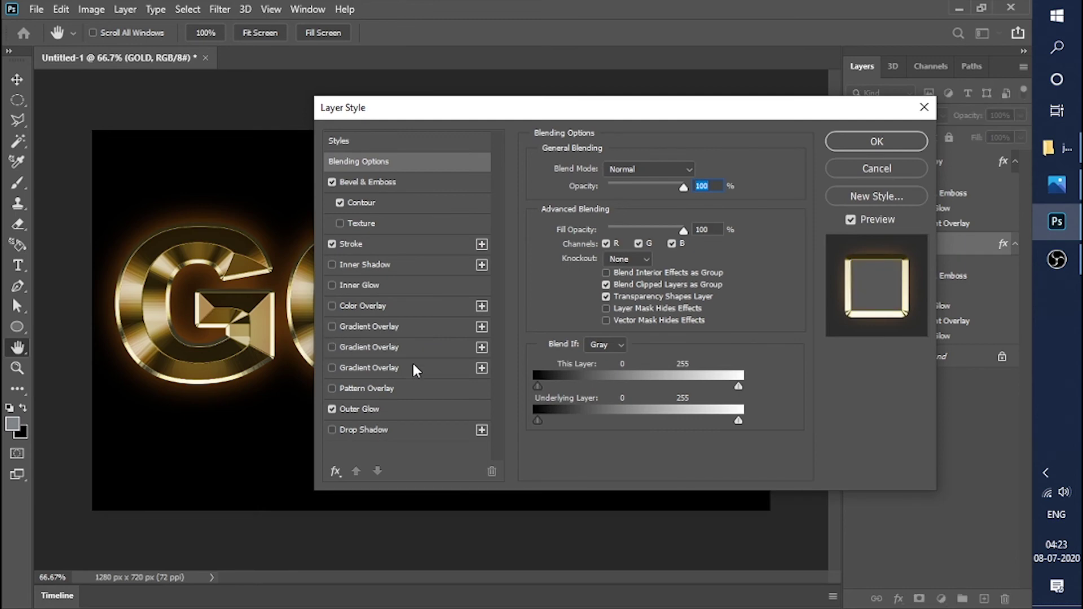
left_click(331, 182)
left_click(332, 181)
left_click(874, 141)
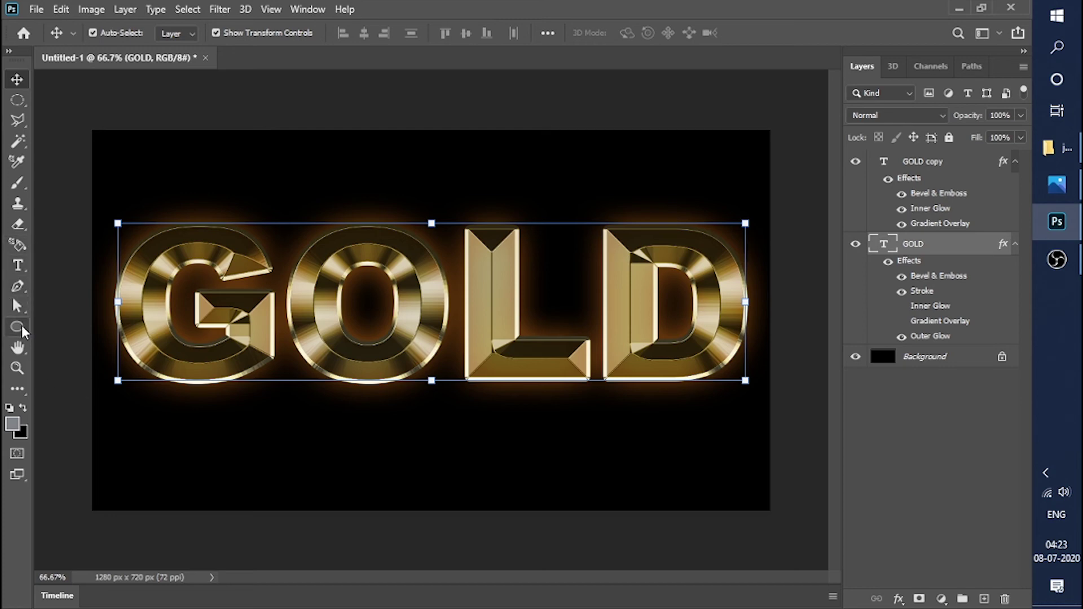
Create a new top layer and stamp trial sparkle brush marks, undoing misplaced ones.
left_click(18, 185)
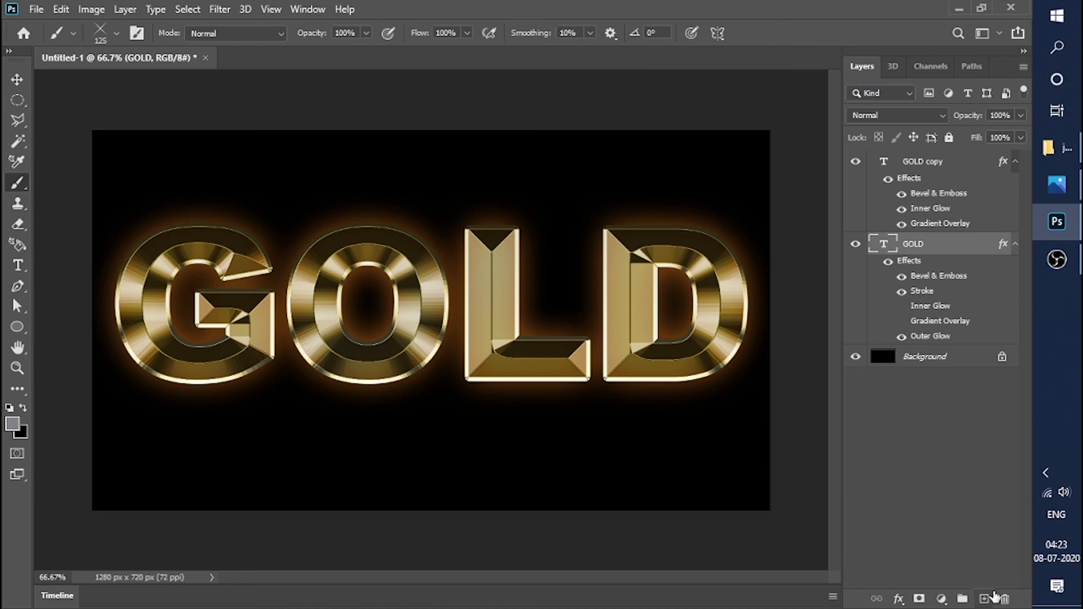
left_click(985, 599)
mouse_move(915, 244)
left_mouse_down()
mouse_move(905, 159)
mouse_move(895, 171)
left_mouse_up()
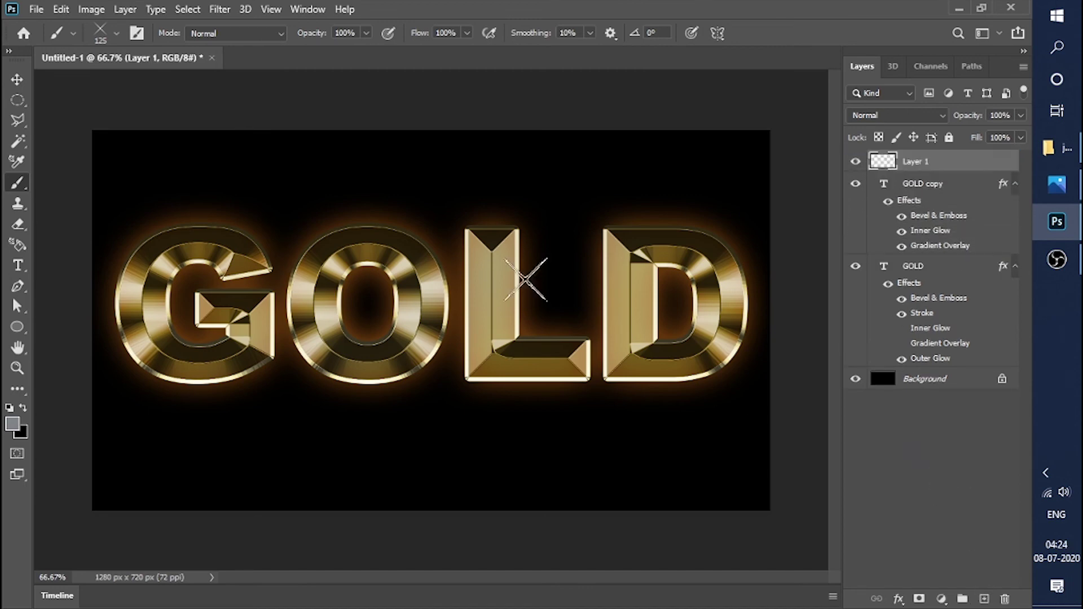
left_click(270, 267)
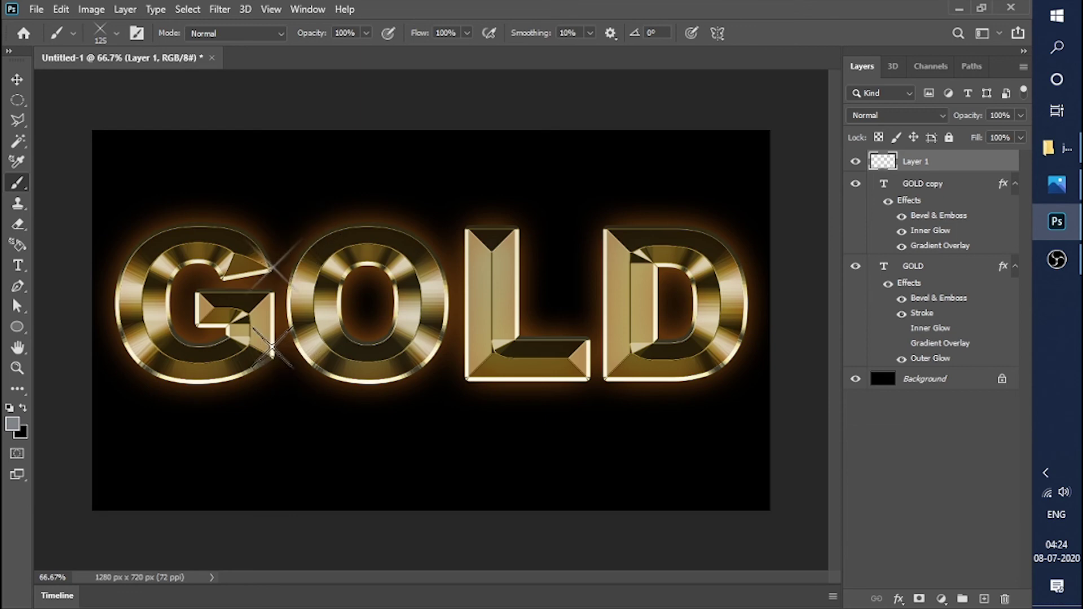
key("ctrl+z")
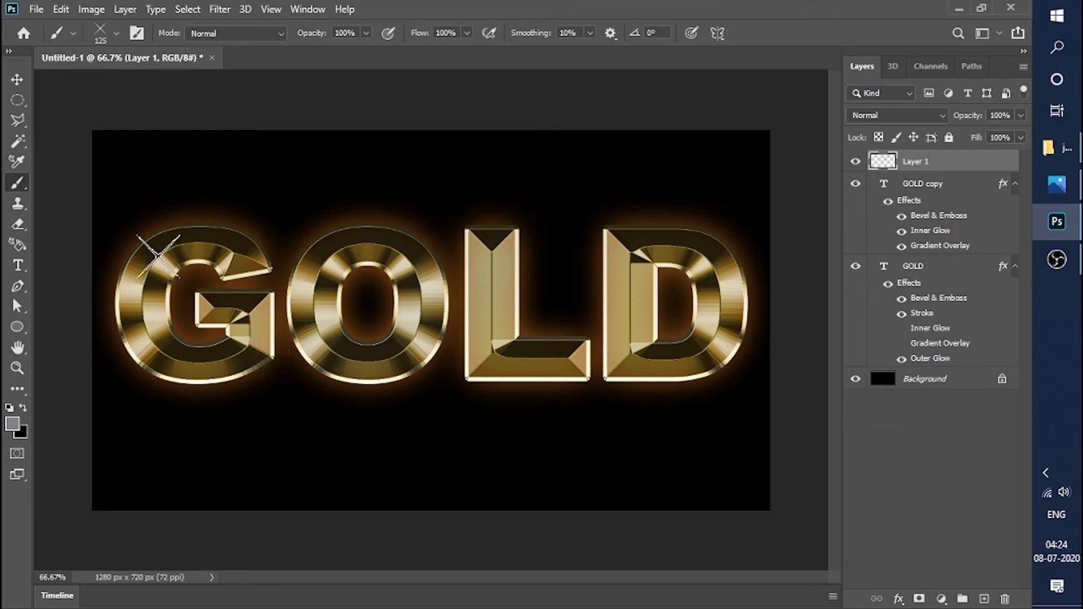
left_click(177, 272)
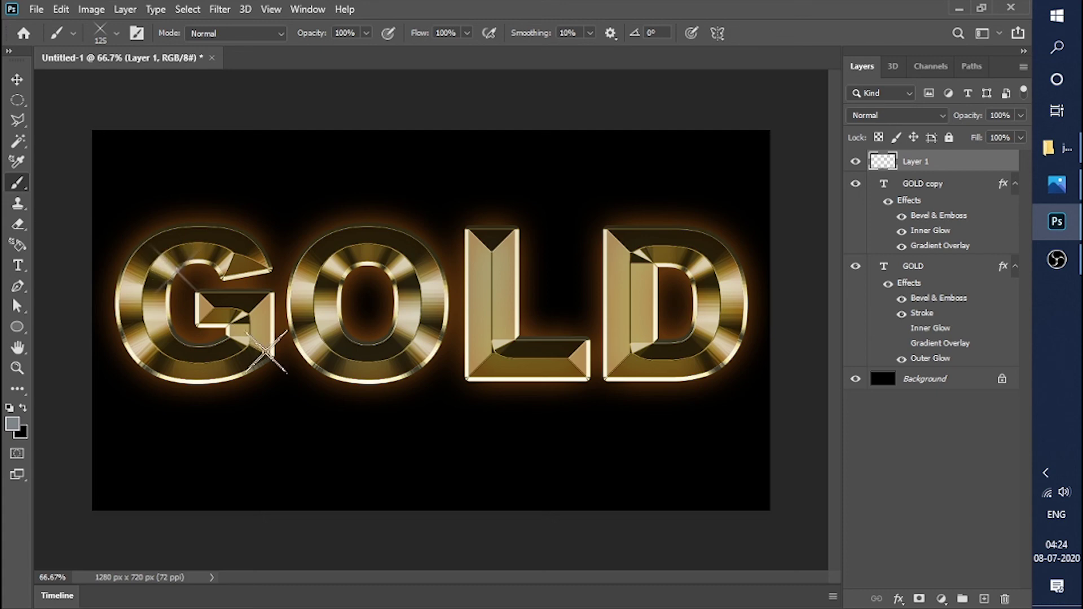
left_click(327, 253)
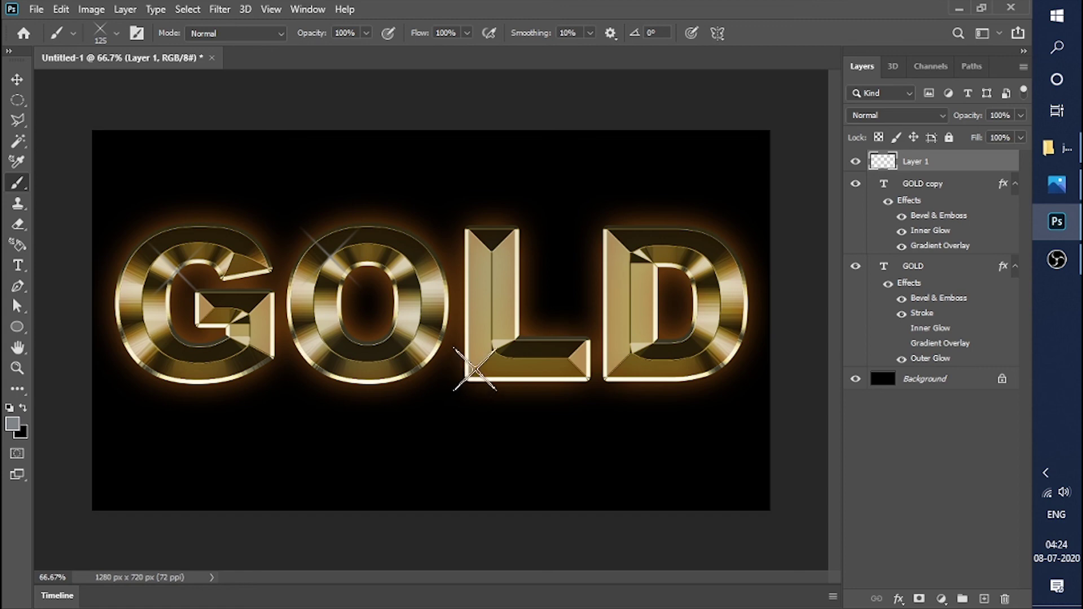
left_click(492, 347)
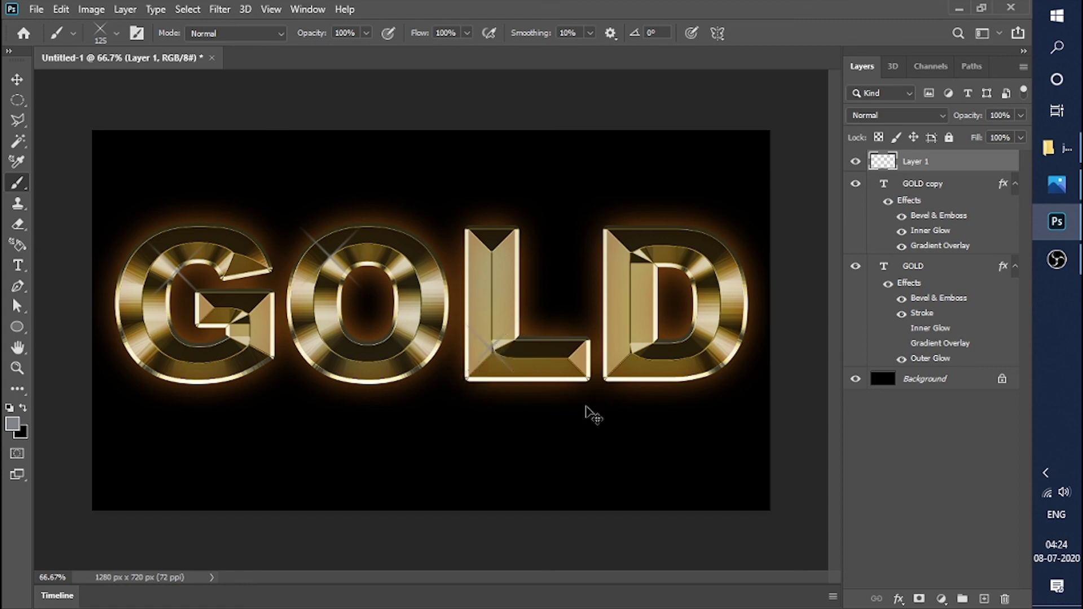
key("ctrl+z")
key("ctrl+z")
key("ctrl+z")
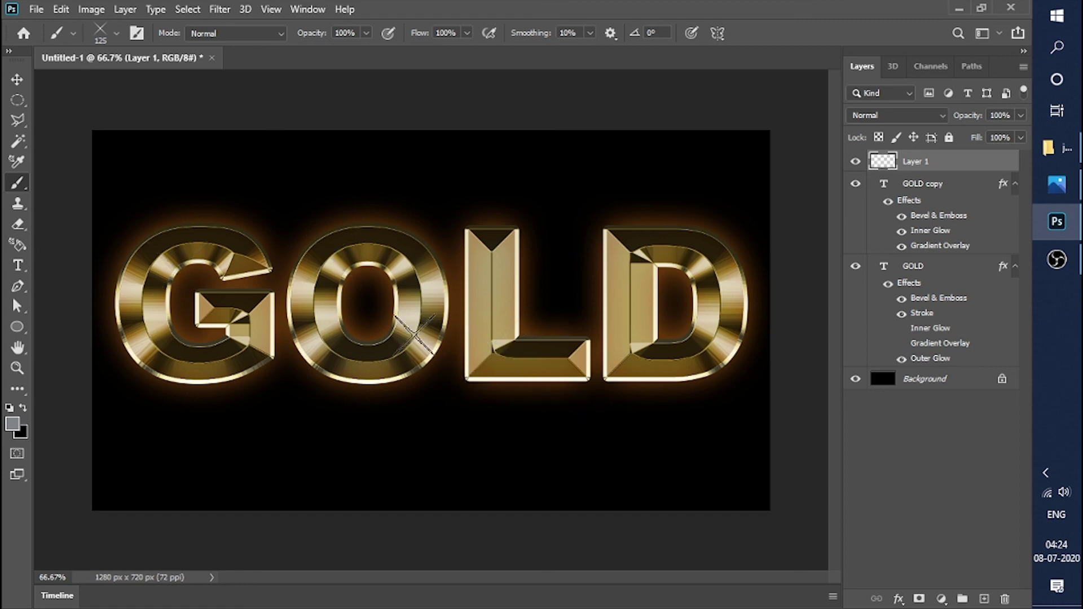
Sample a beige gold colour and stamp sparkles across the G, O, L and D.
left_click(162, 315, "alt")
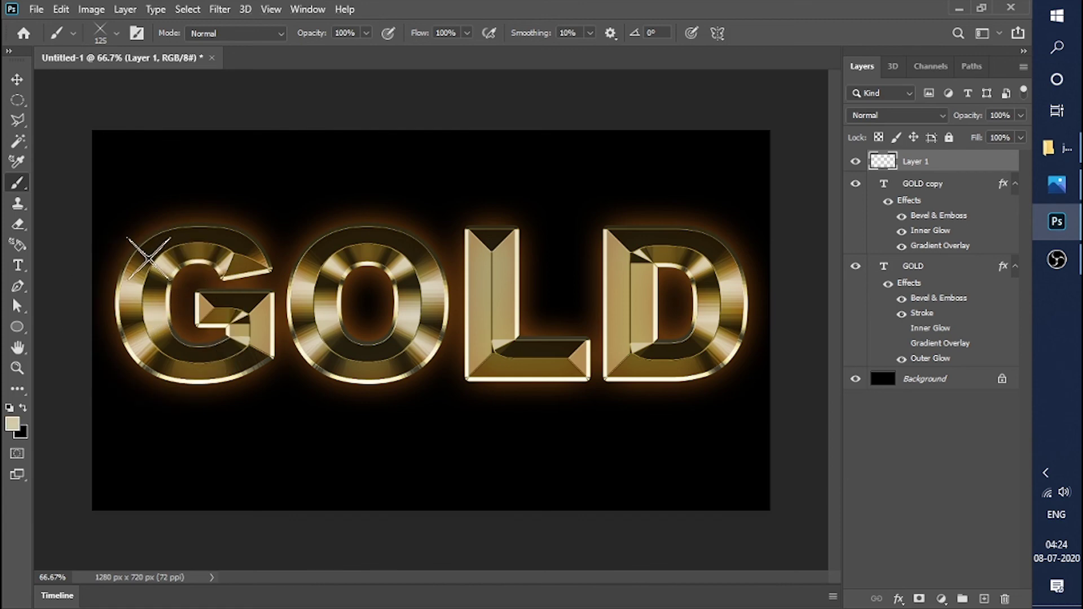
left_click(158, 252)
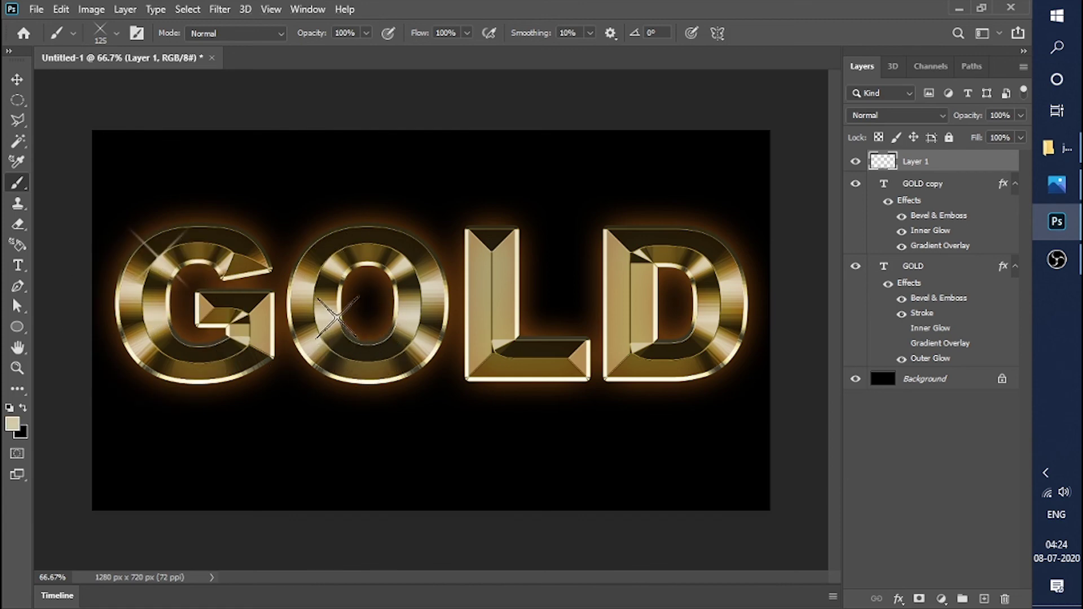
left_click(351, 316)
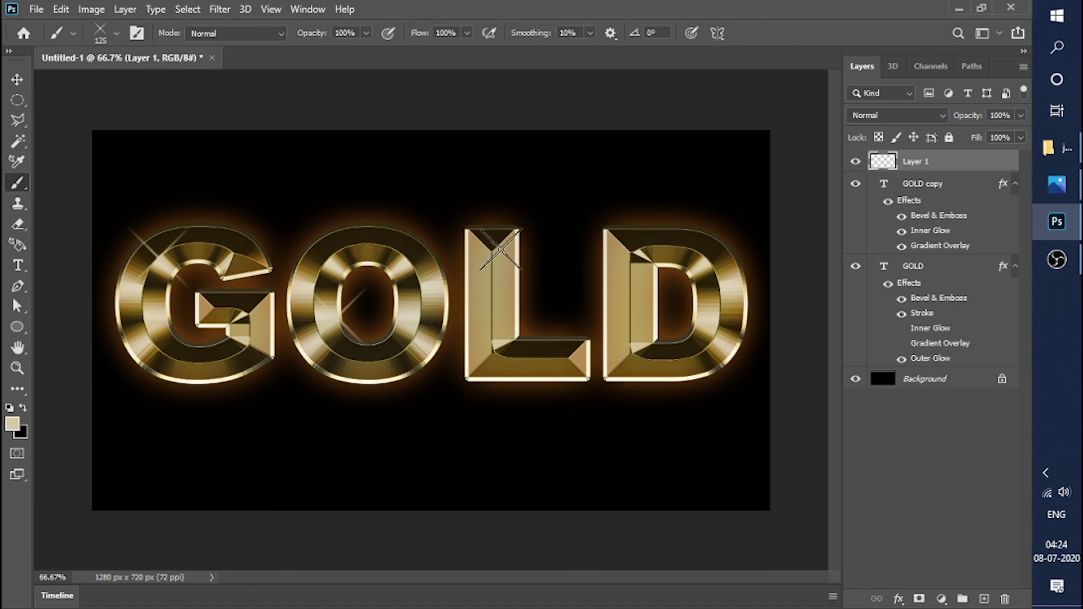
left_click(515, 230)
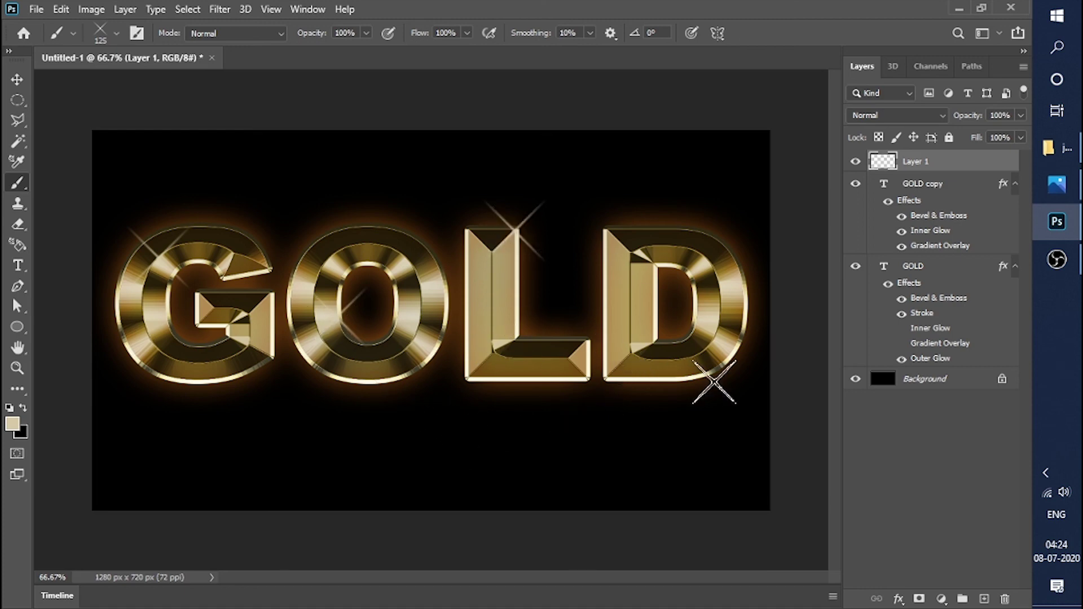
left_click(633, 351)
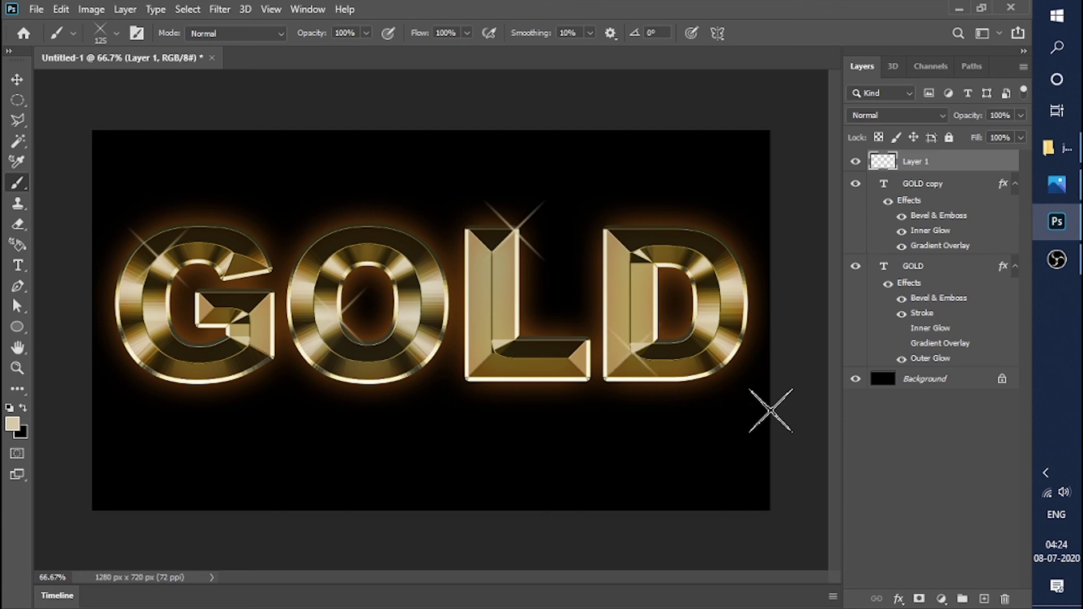
left_click(740, 278)
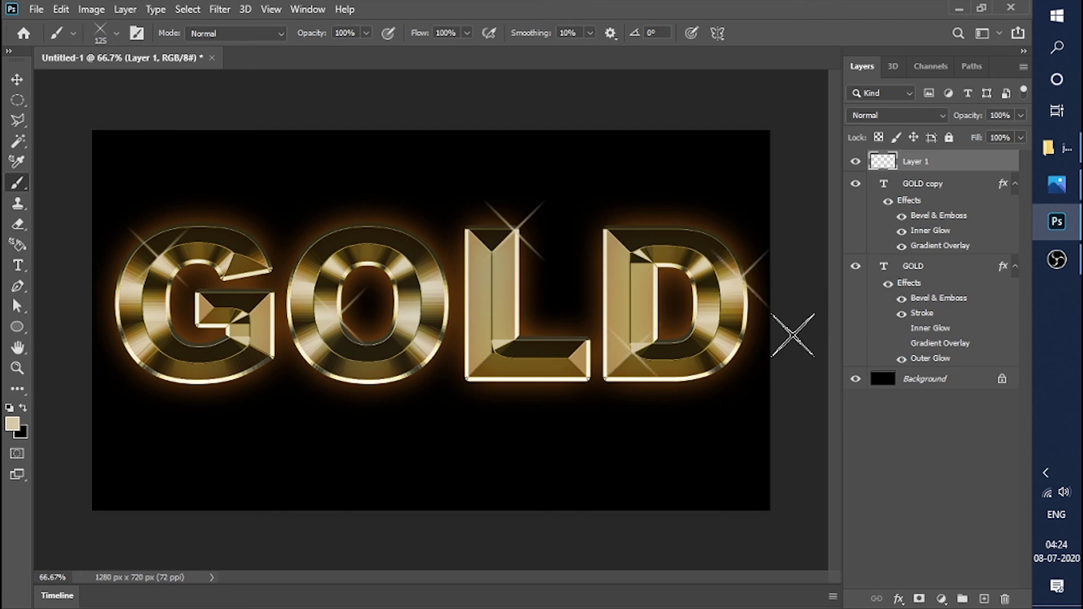
Save the document to the computer as a Photoshop file named 'gold'.
left_click(21, 80)
left_click(96, 121)
key("ctrl+s")
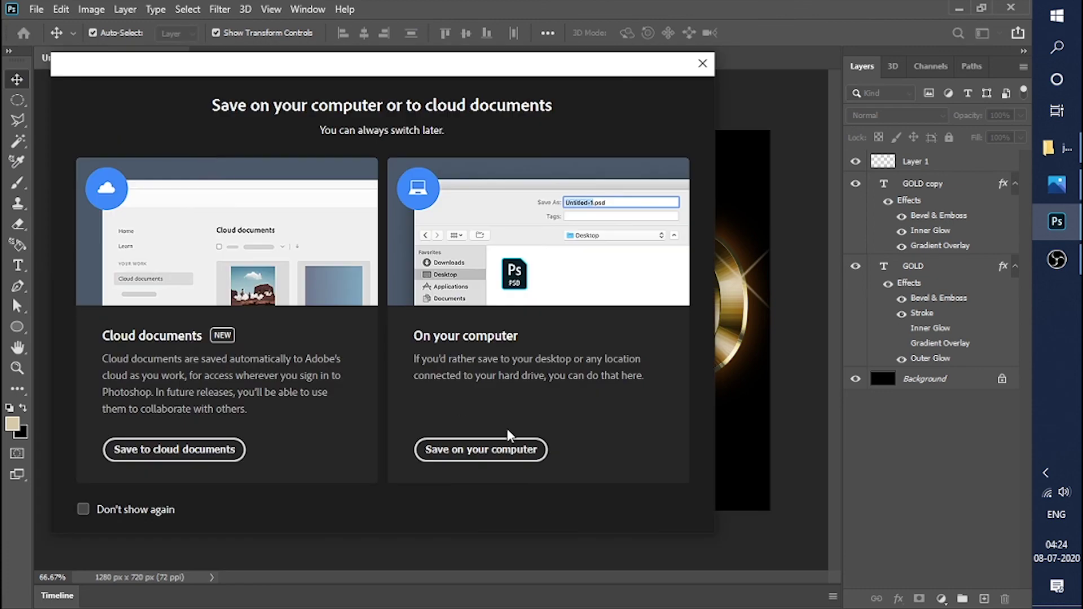
left_click(502, 449)
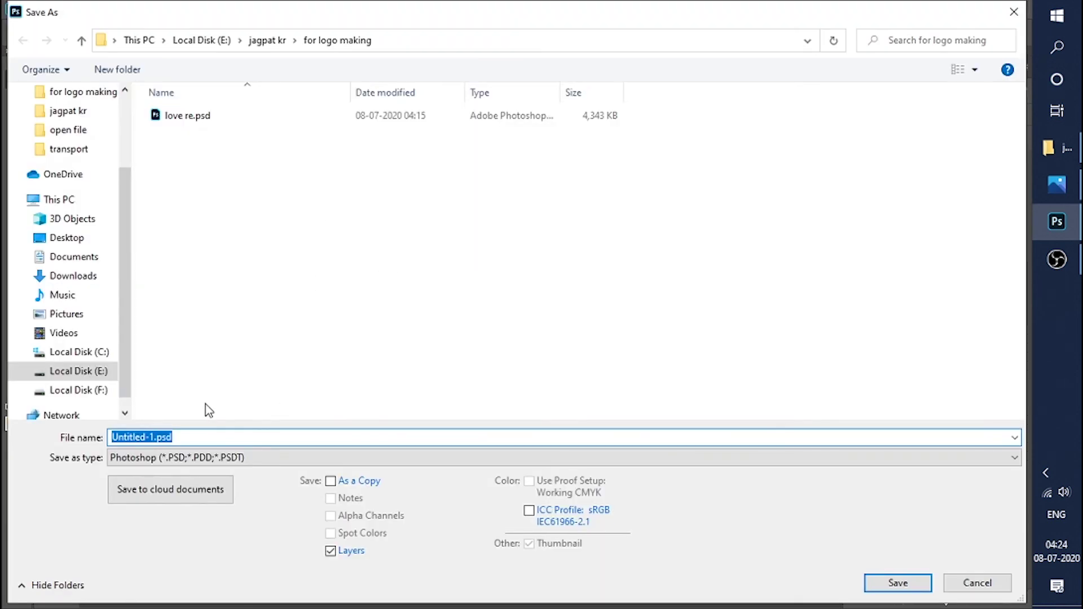
type("gold re")
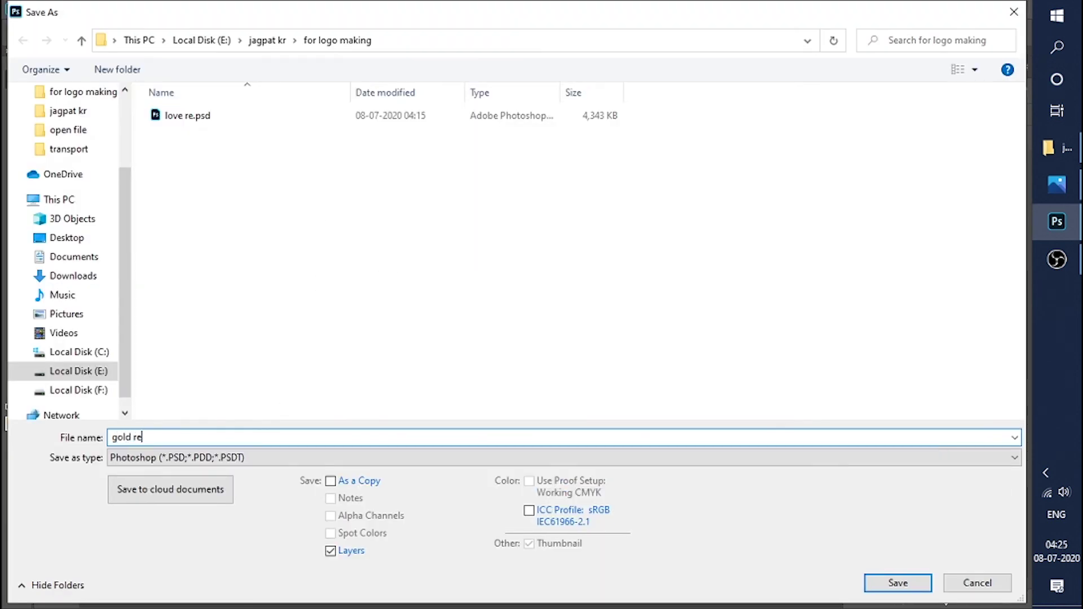